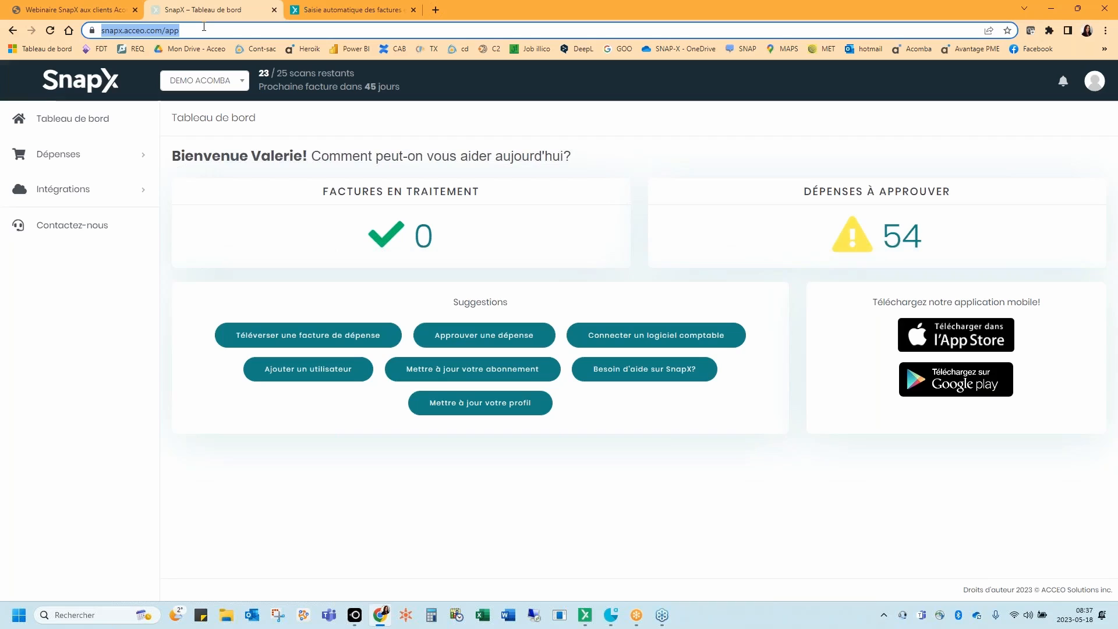
Look over the list of client companies and the user management page, and return to the dashboard.
left_click(243, 85)
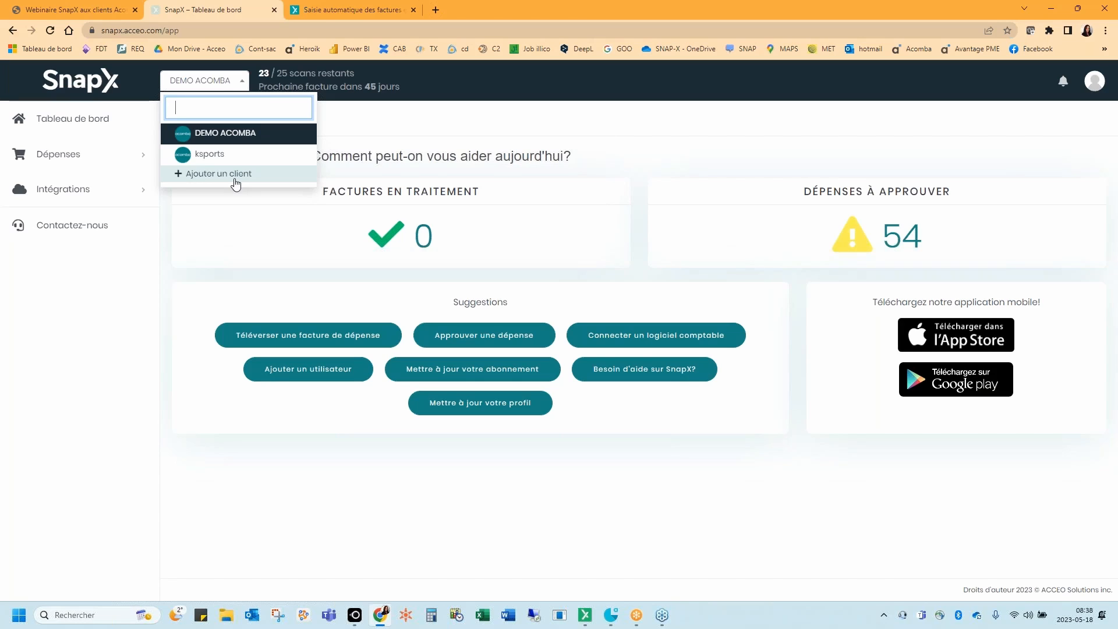
left_click(418, 119)
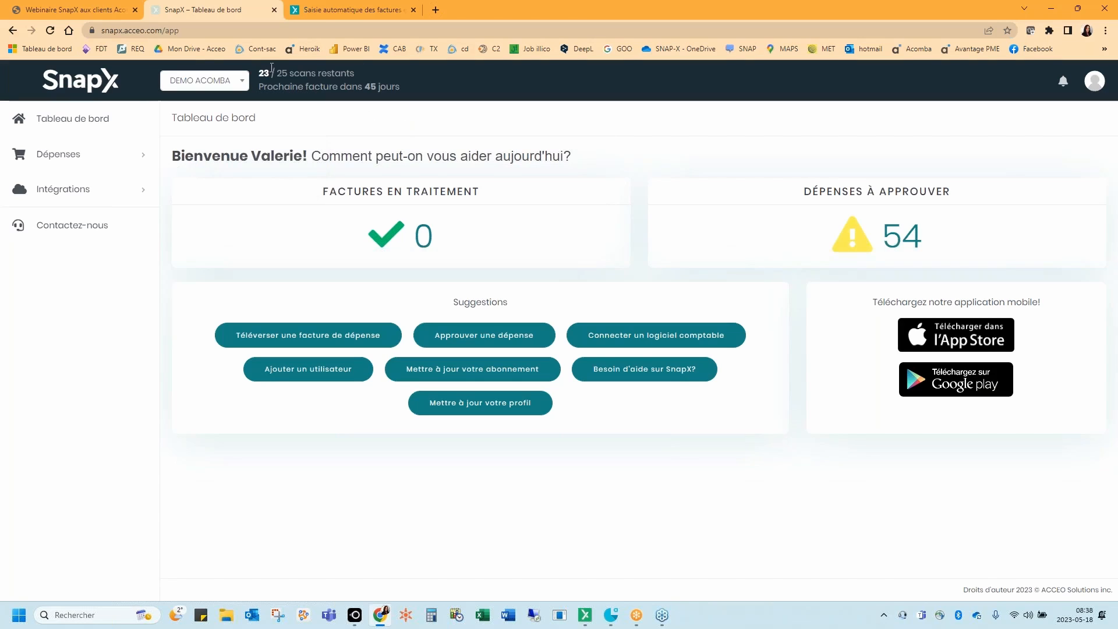
left_click(1086, 86)
left_click(1013, 202)
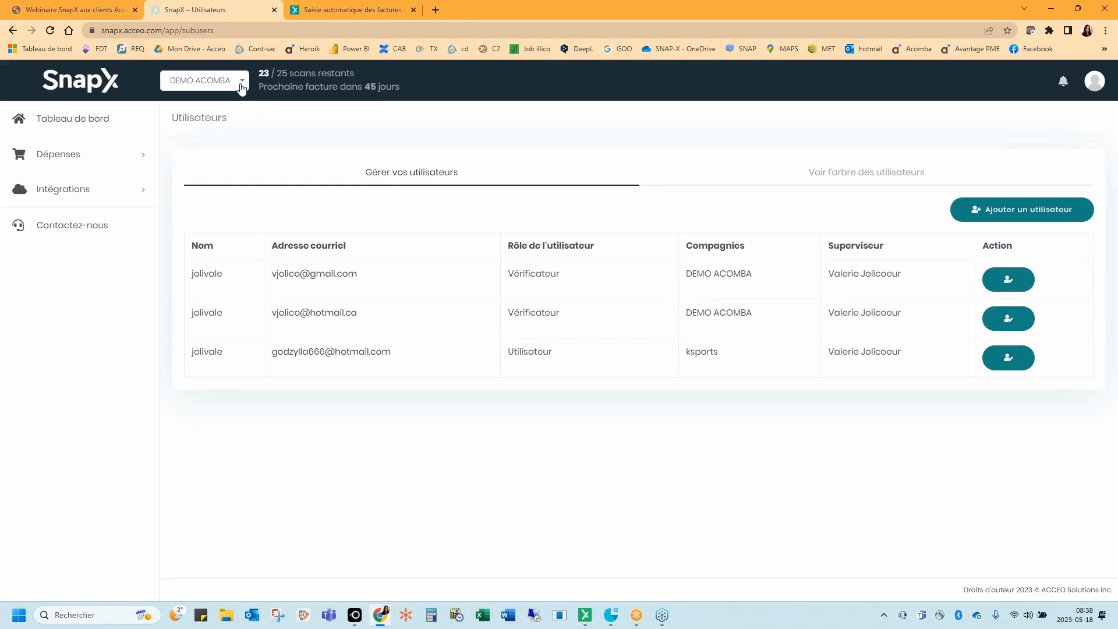
left_click(119, 121)
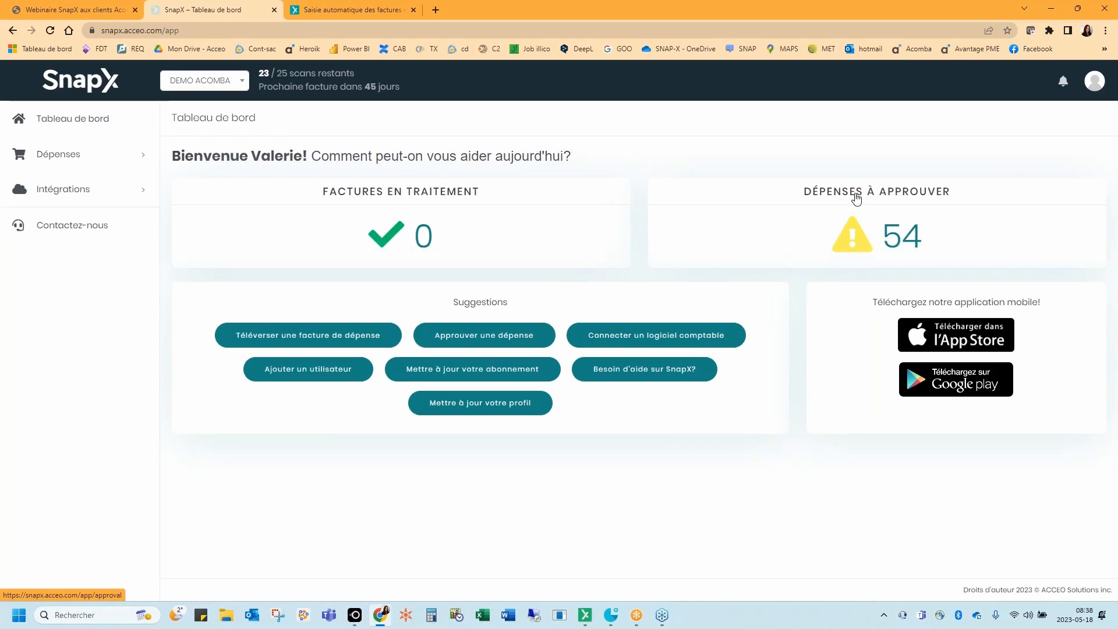
Open the expense upload page and view its file picker, leaving it without choosing a file.
left_click(74, 155)
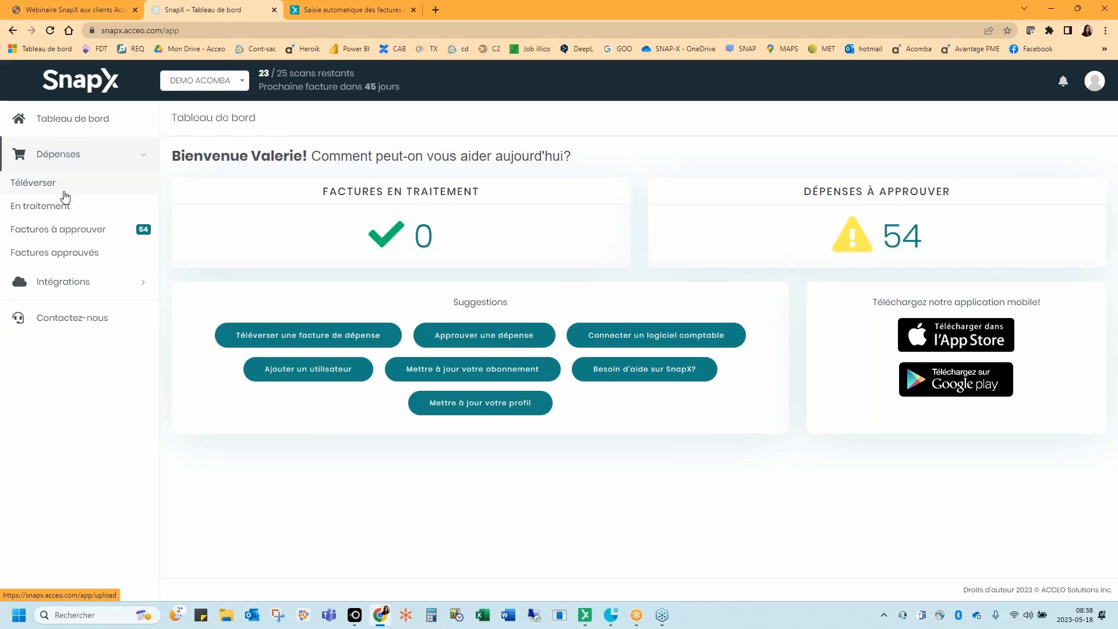
left_click(125, 186)
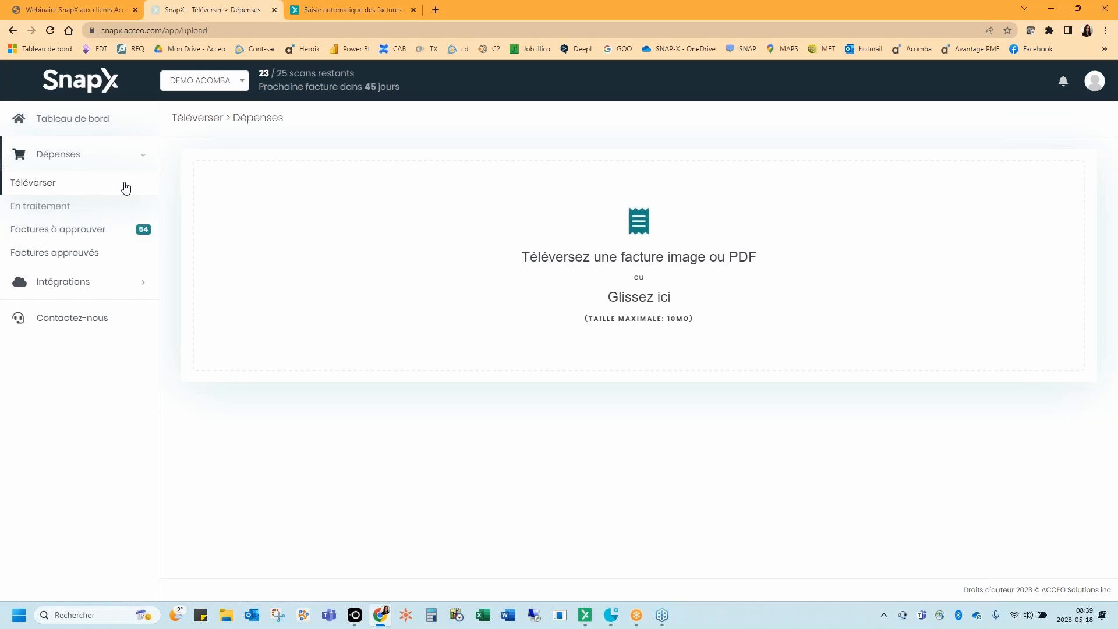
left_click(637, 277)
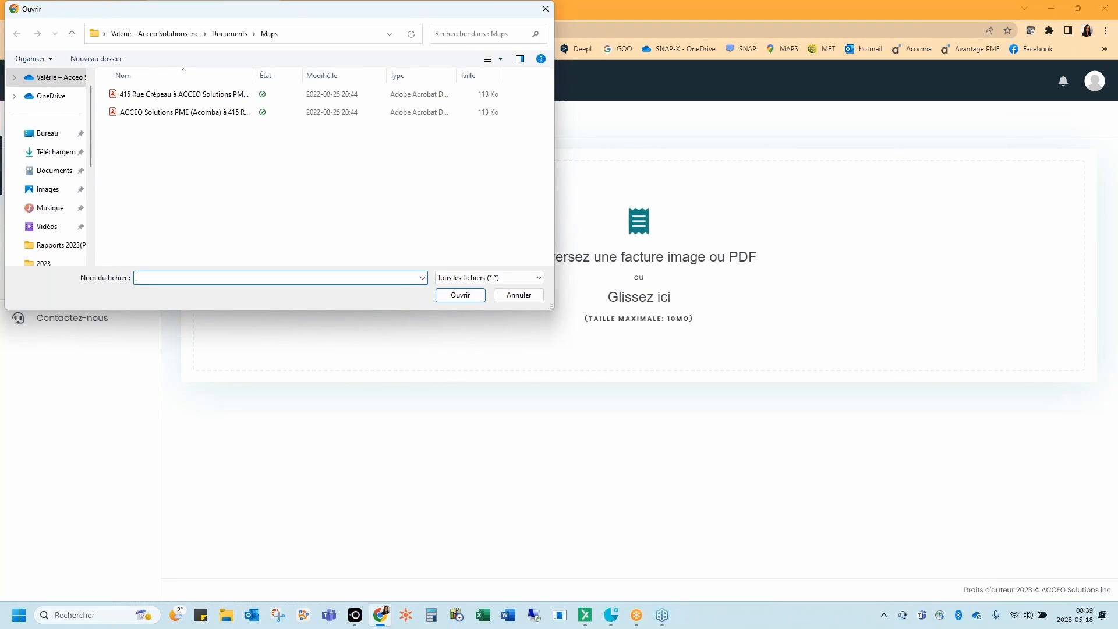
key("Escape")
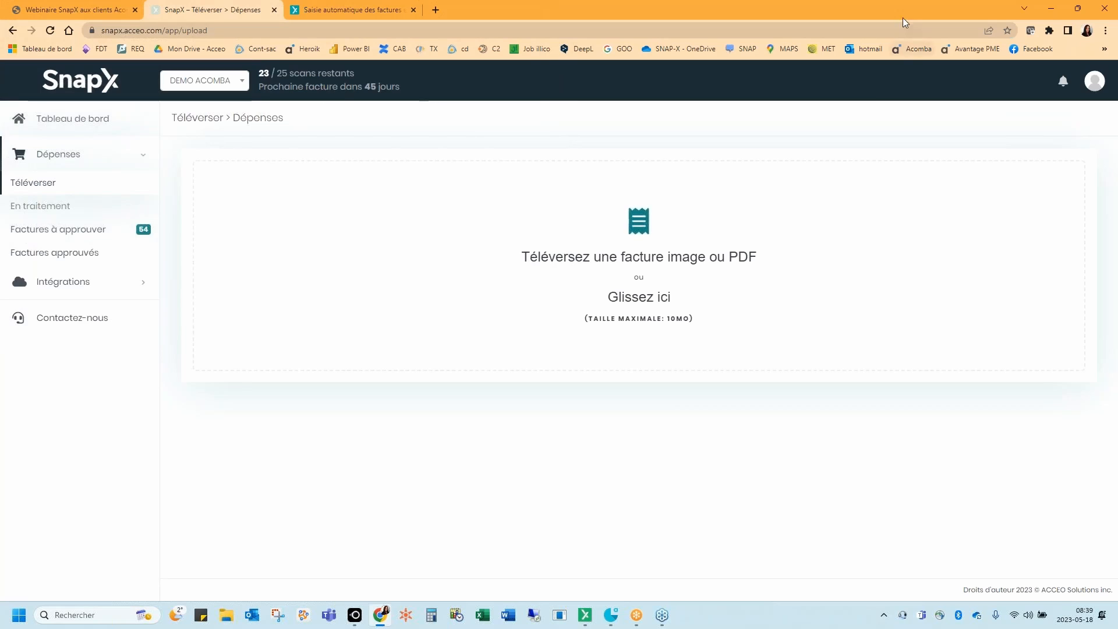
Upload all PDF invoices from the desktop folder "Factures pour test SnapX" to the expense upload page.
left_click_drag(899, 13, 446, 98)
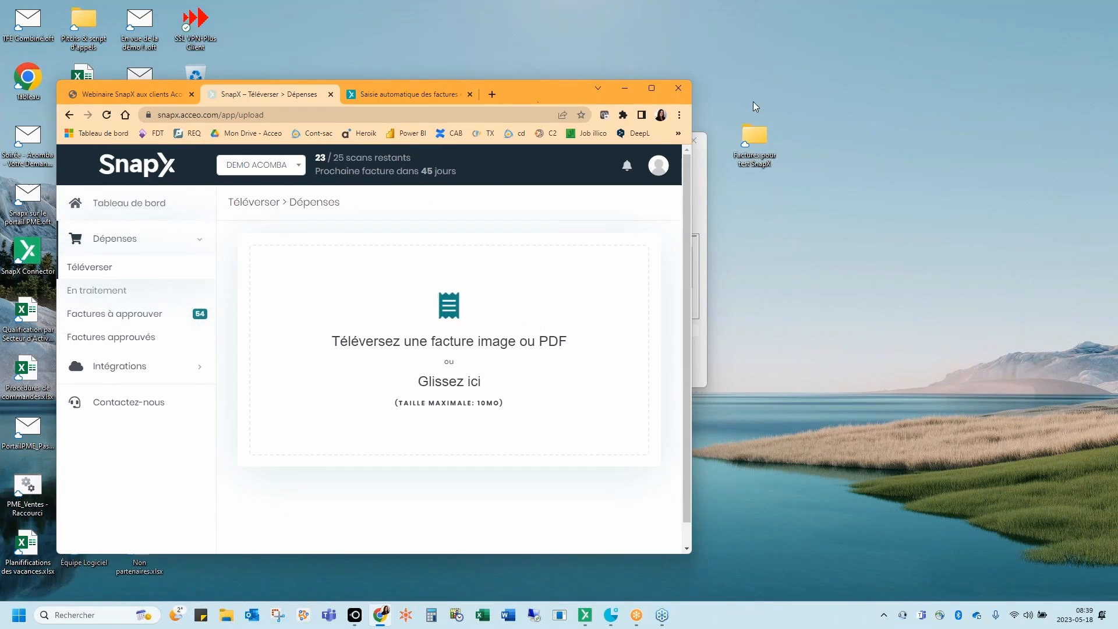
double_click(749, 156)
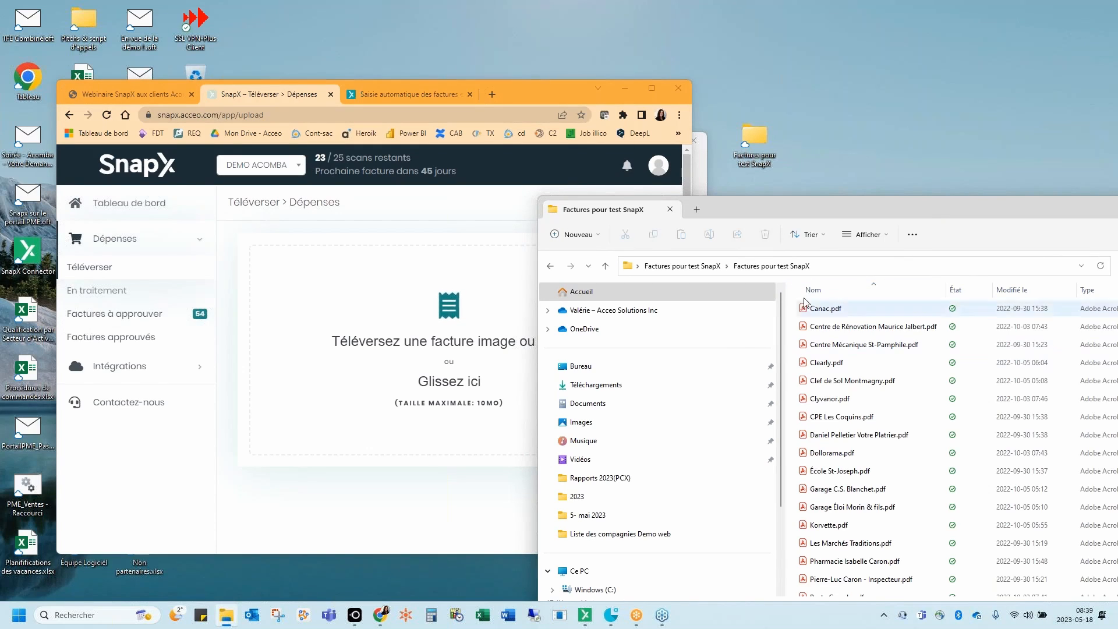
left_click_drag(826, 216, 731, 148)
left_click_drag(857, 241, 695, 572)
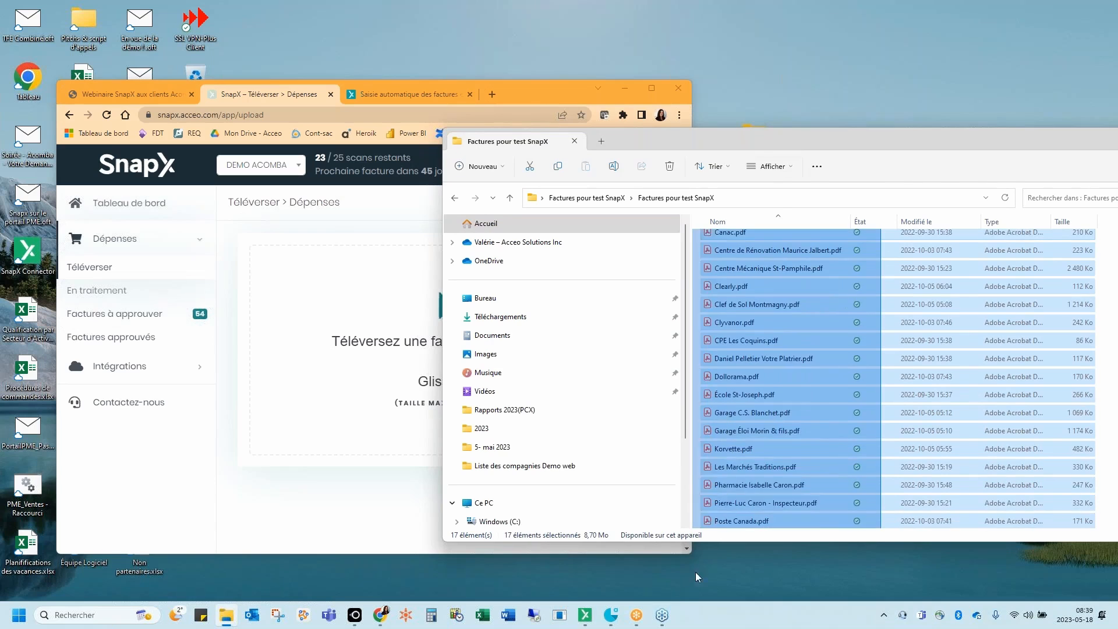
left_click_drag(804, 383, 375, 341)
Dismiss the invoice folder window and maximize the browser.
left_click(1028, 137)
left_click_drag(1028, 137, 1052, 172)
left_click(1088, 173)
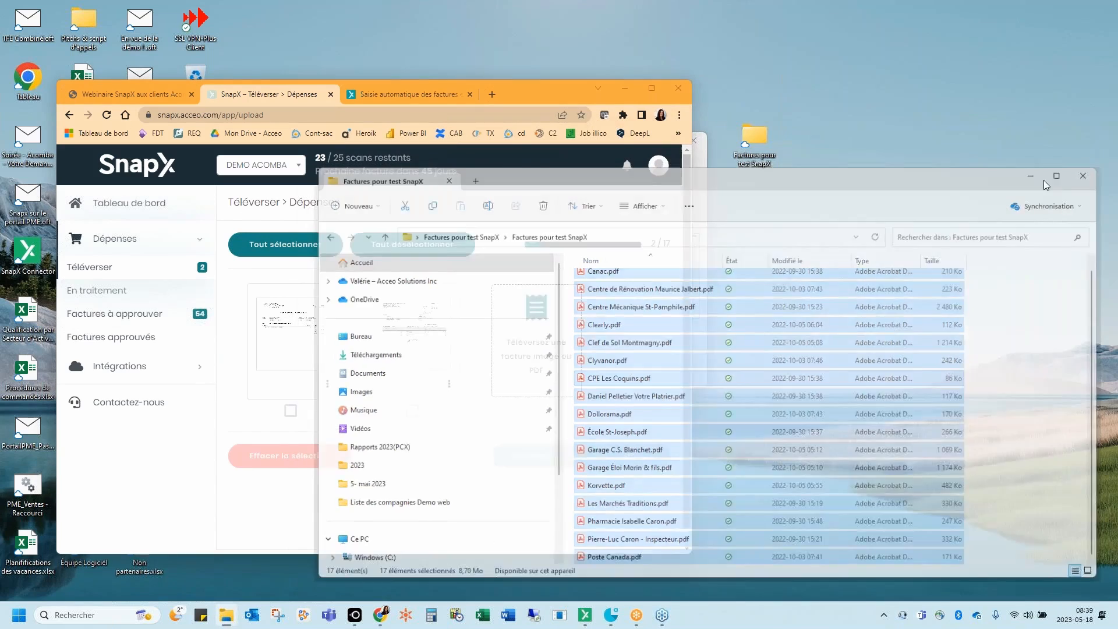
left_click(651, 88)
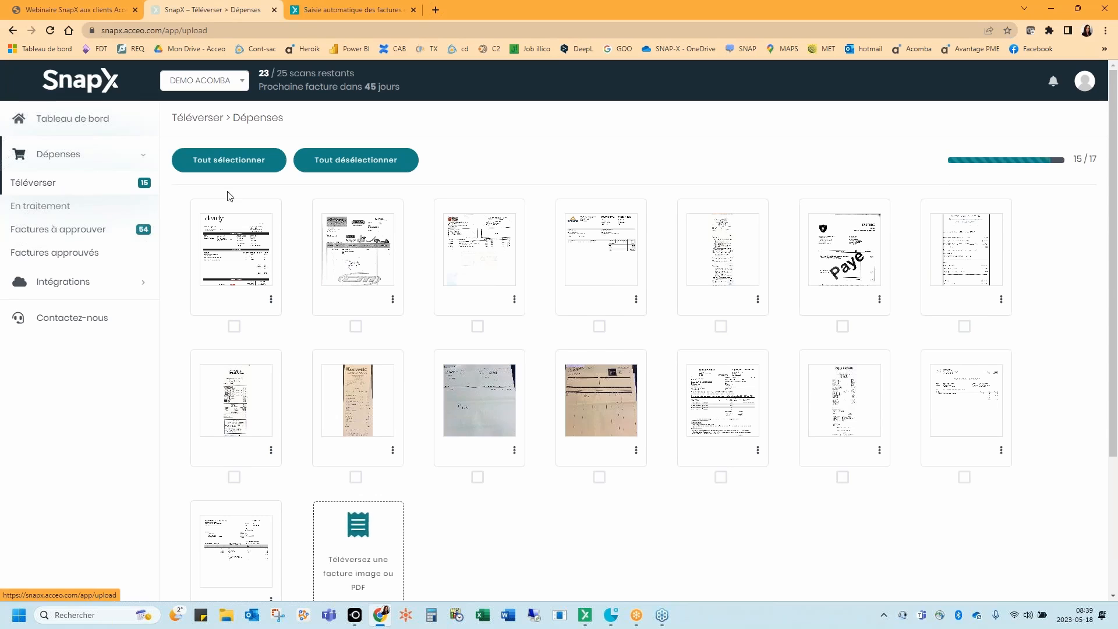
Select all uploaded invoices and send them for processing as separate invoices.
left_click(254, 162)
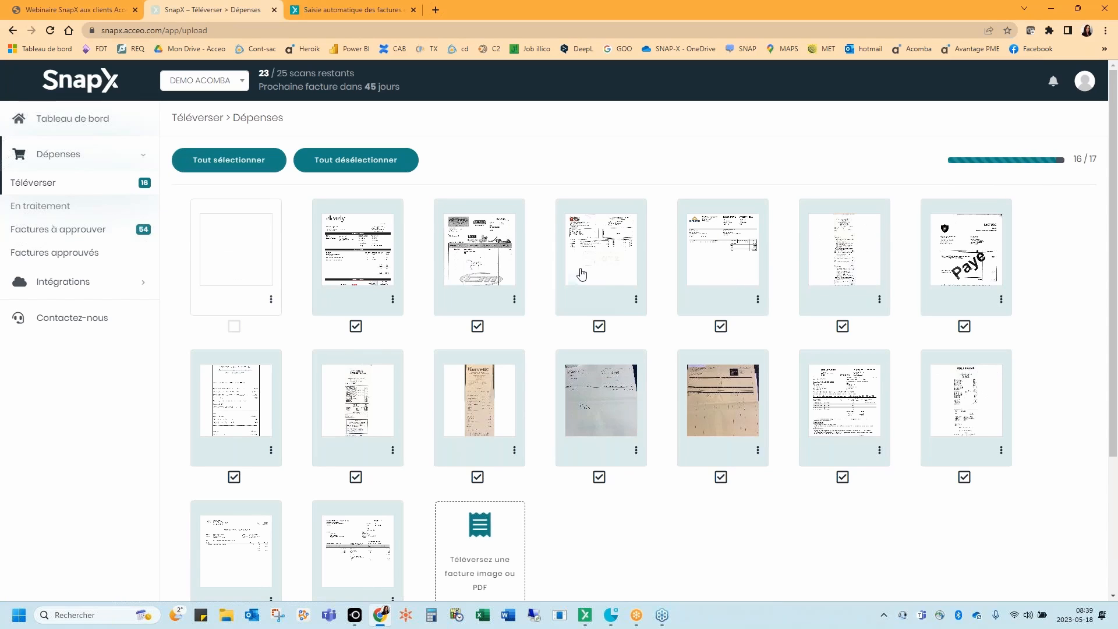
left_click(256, 168)
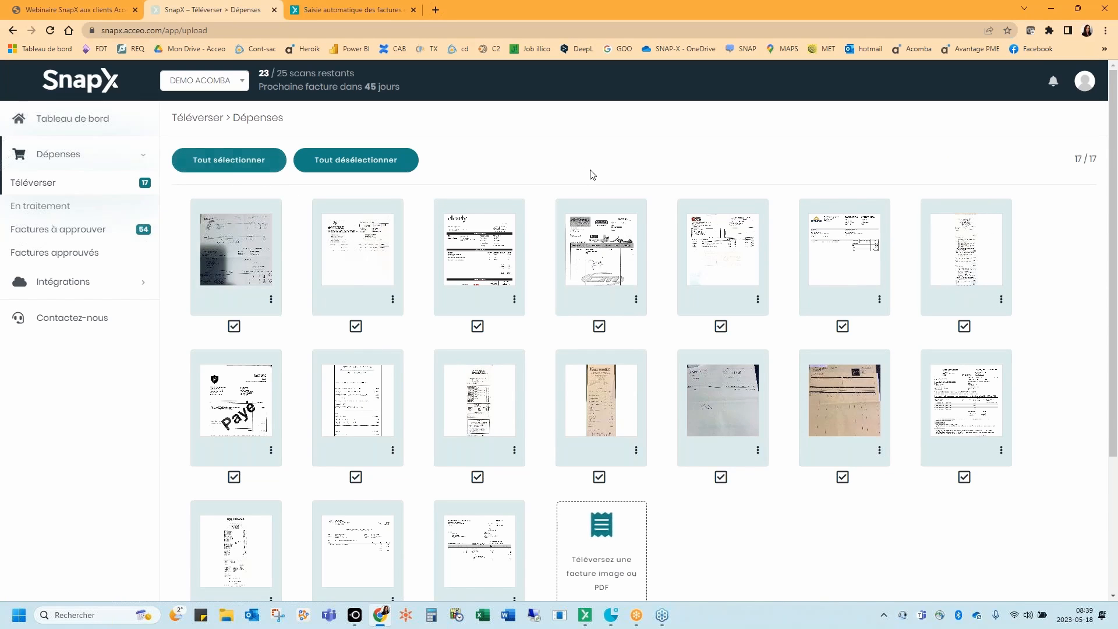
scroll(592, 174, "down", 2)
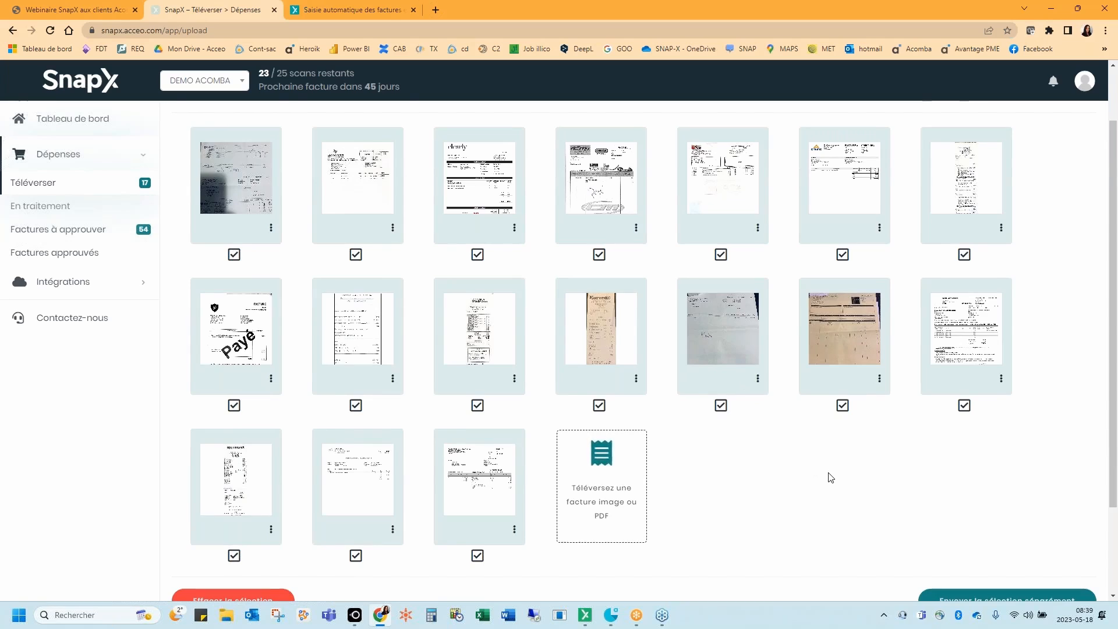
scroll(829, 477, "up", 2)
scroll(952, 498, "down", 1)
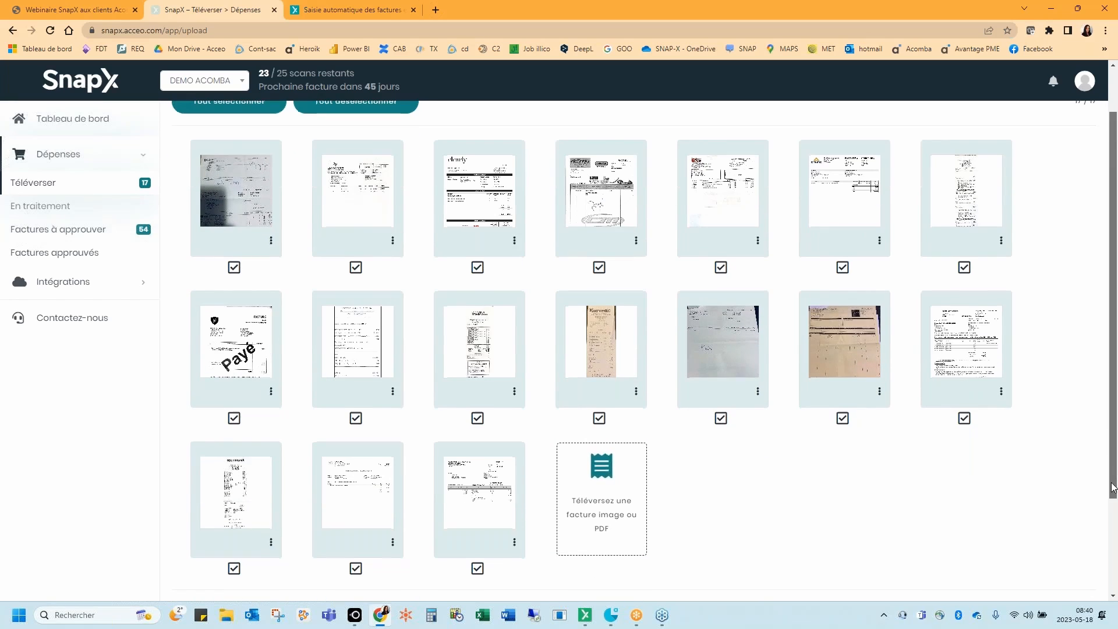
scroll(1002, 530, "down", 2)
left_click(1011, 524)
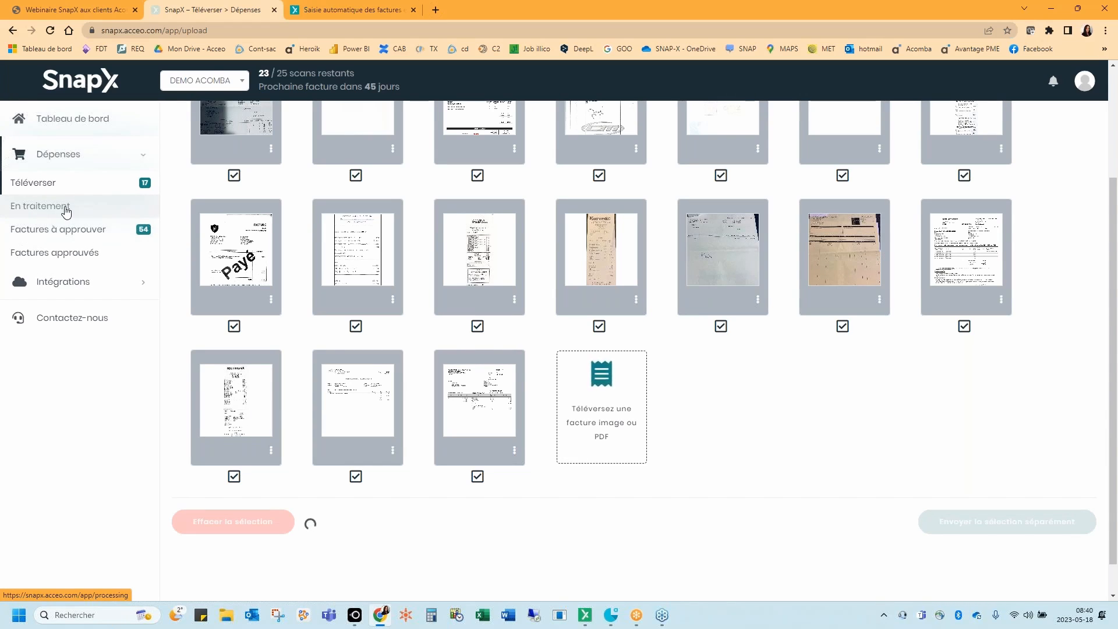
Check the invoices in processing and open the list of invoices to approve.
left_click(85, 185)
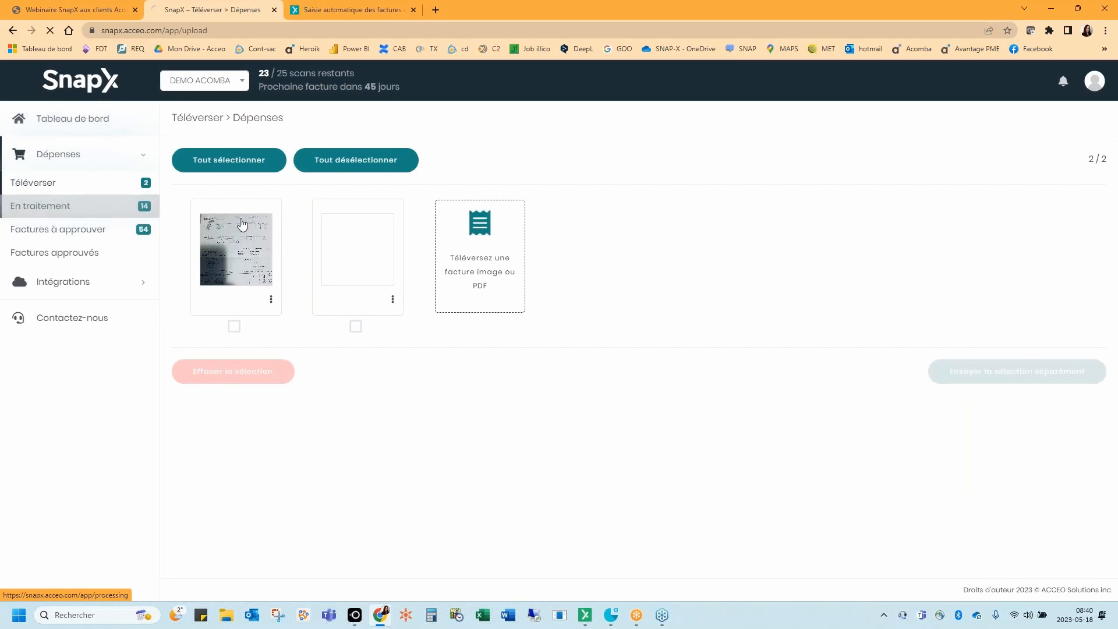
left_click(87, 207)
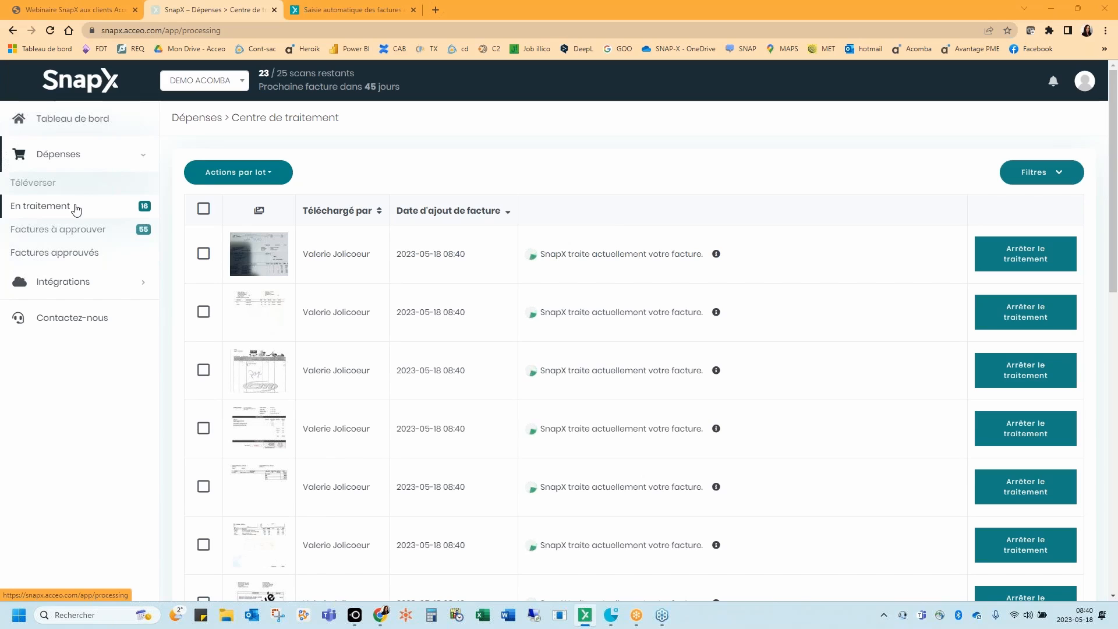
left_click(82, 231)
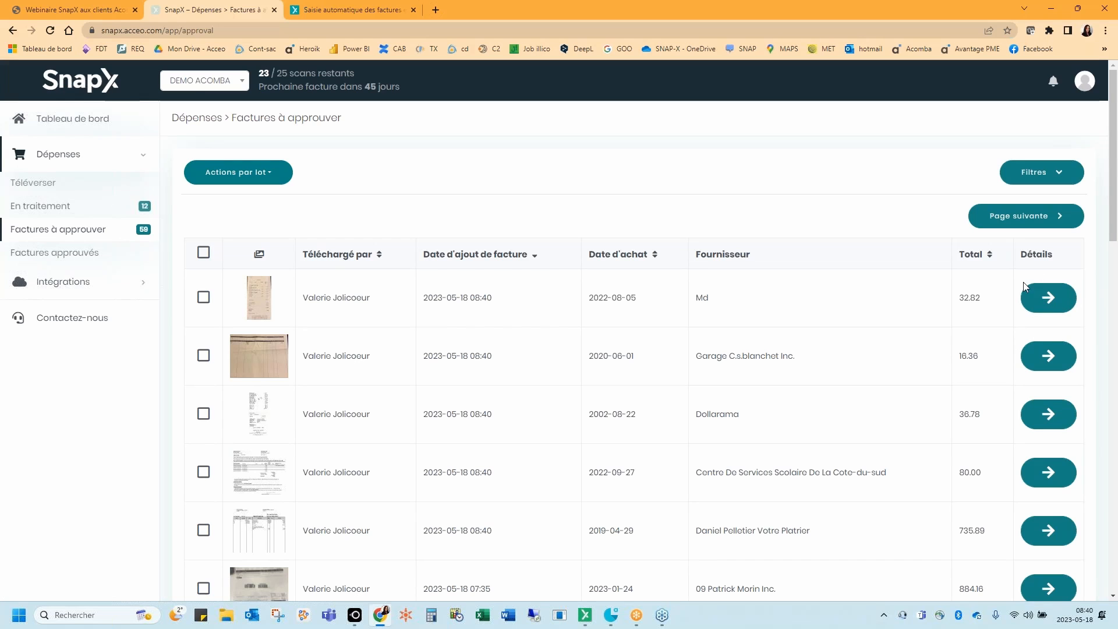
Open the details of the first invoice to approve and advance to the Dollarama invoice.
left_click(1050, 298)
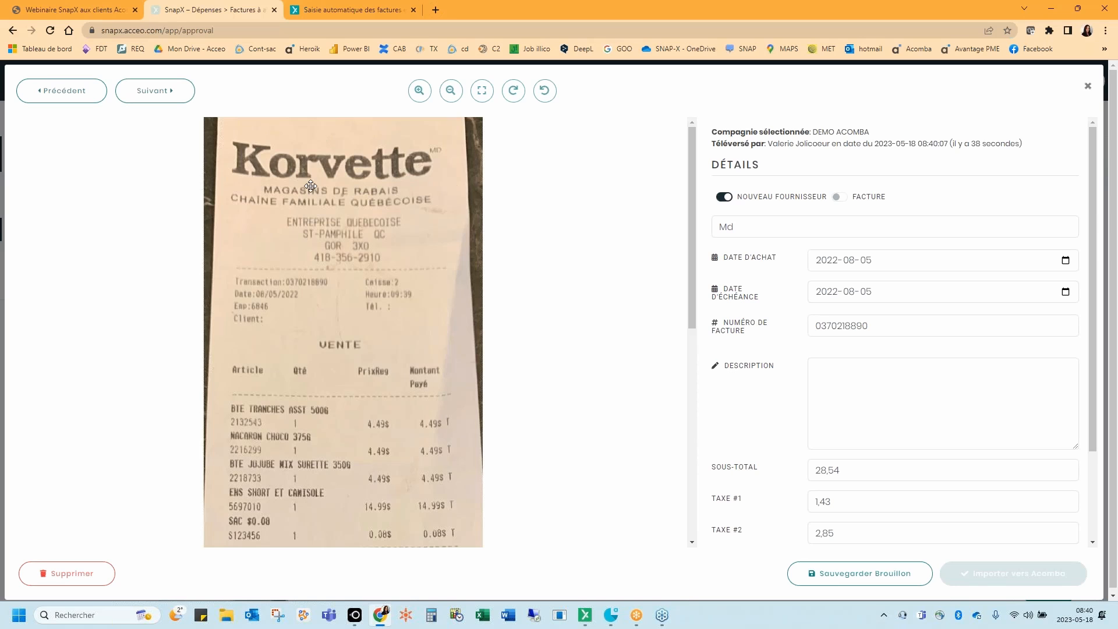
left_click(178, 94)
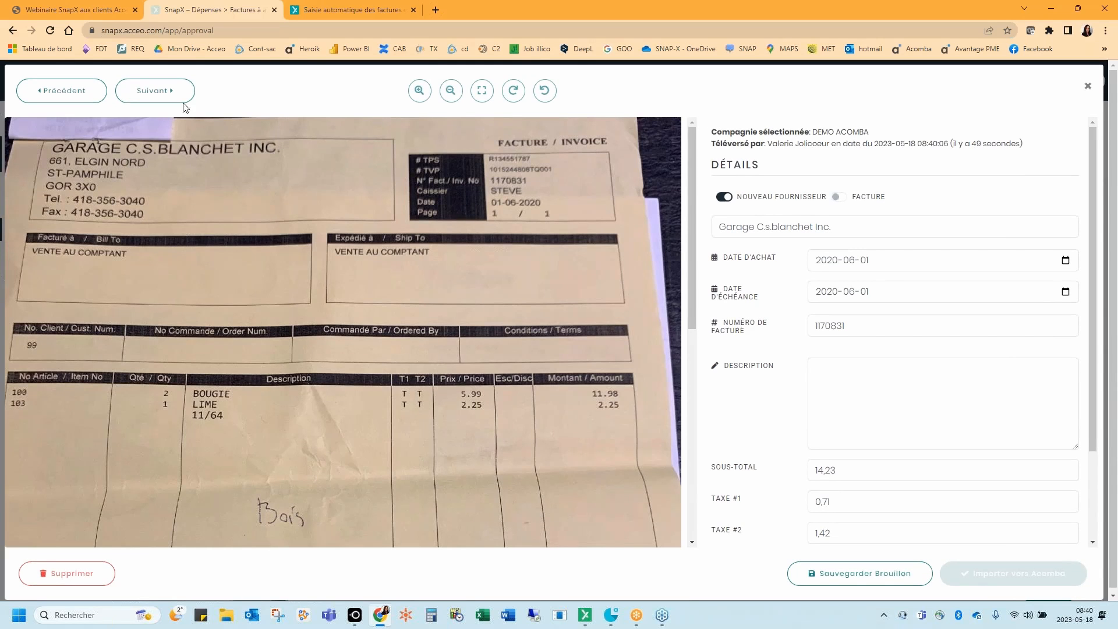
left_click(183, 99)
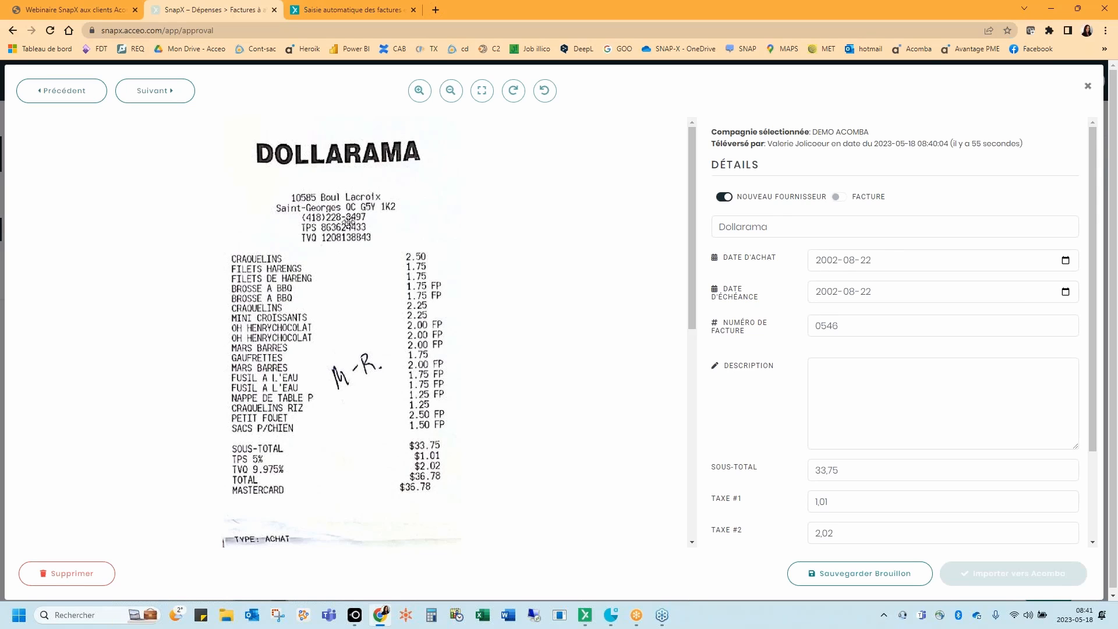
Compare the Dollarama invoice's extracted amounts and taxes with its scanned receipt.
scroll(869, 284, "down", 2)
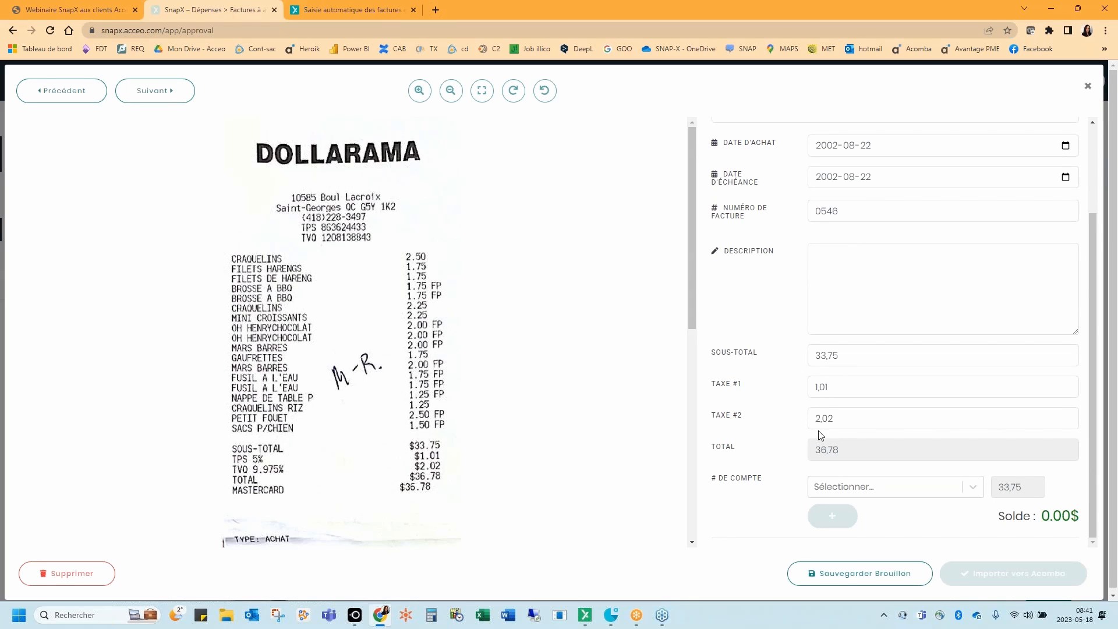
scroll(594, 337, "down", 4)
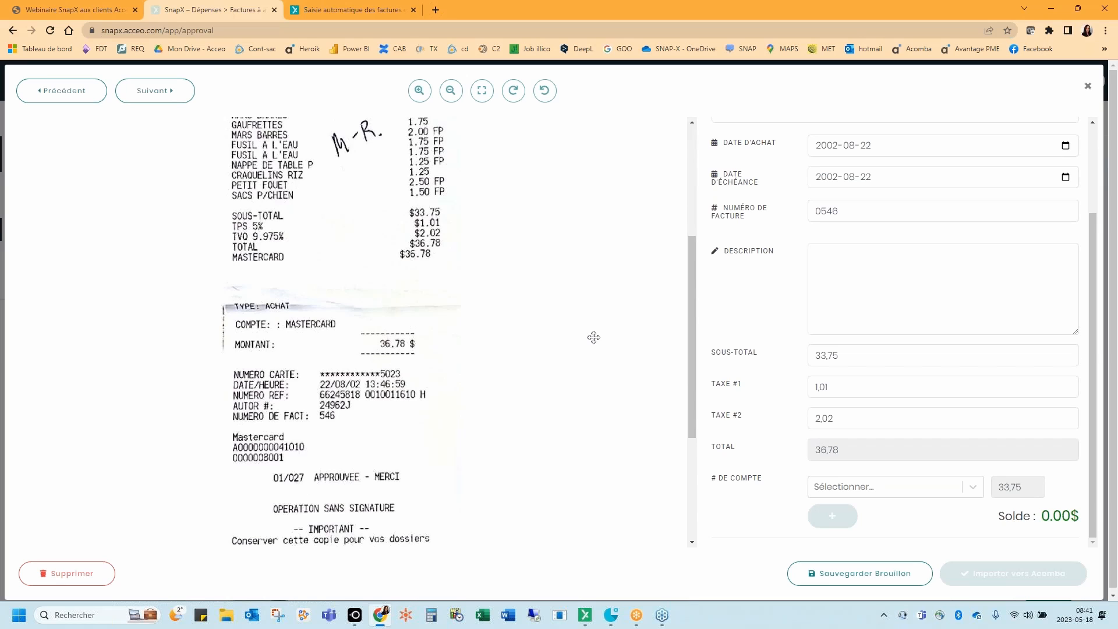
scroll(631, 349, "up", 3)
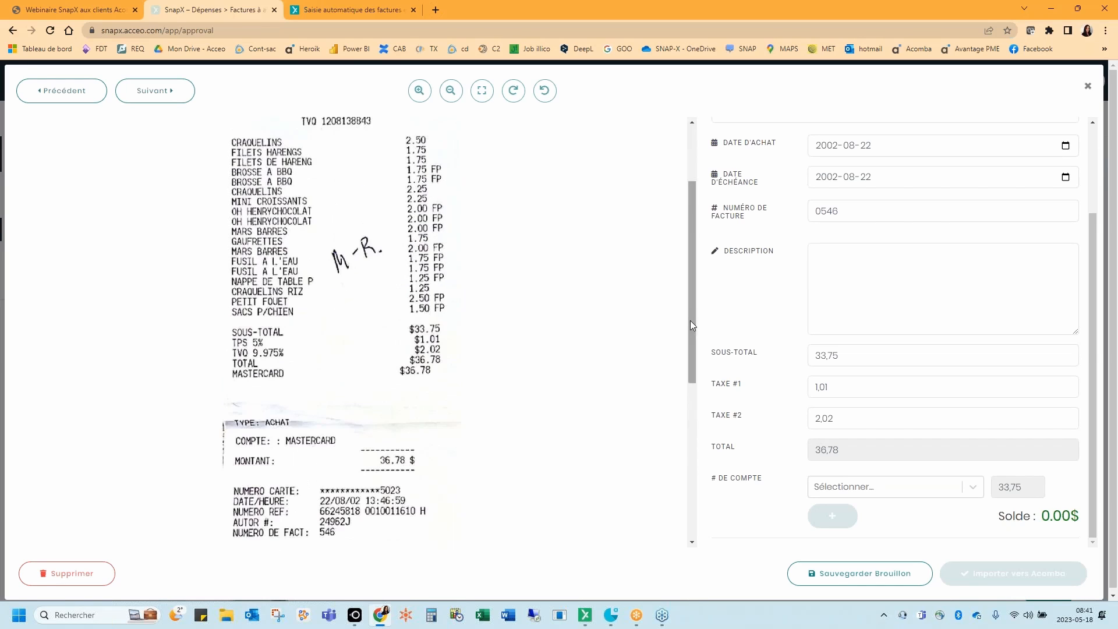
left_click_drag(690, 321, 684, 259)
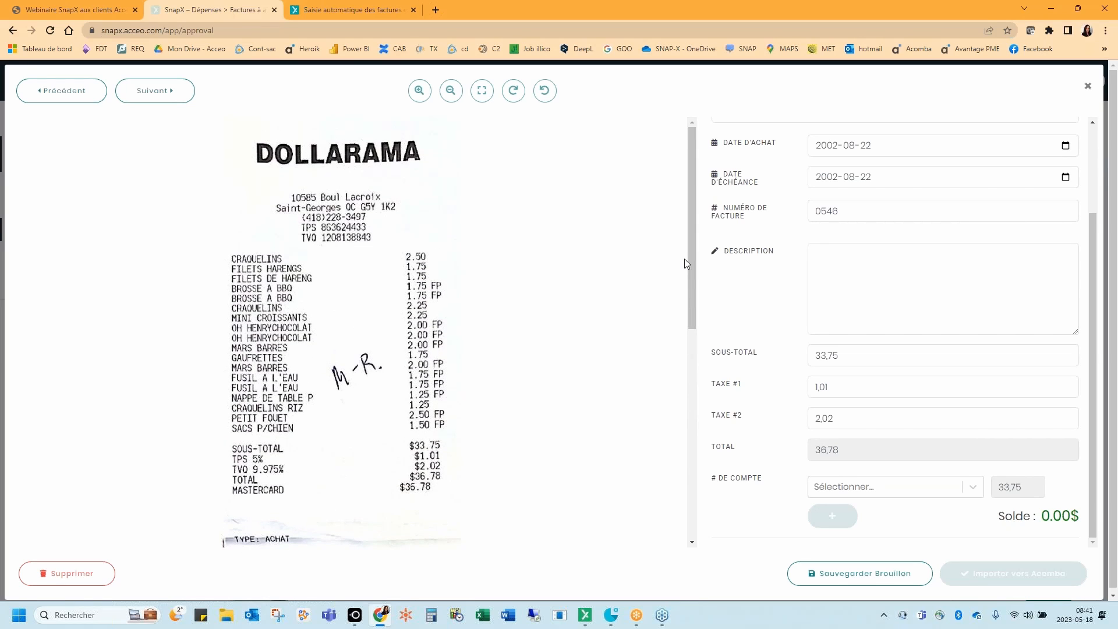
Allocate 20,00 of the Dollarama invoice to account 5002 - Expenses - Achats - Revêtements extérieurs.
left_click(875, 488)
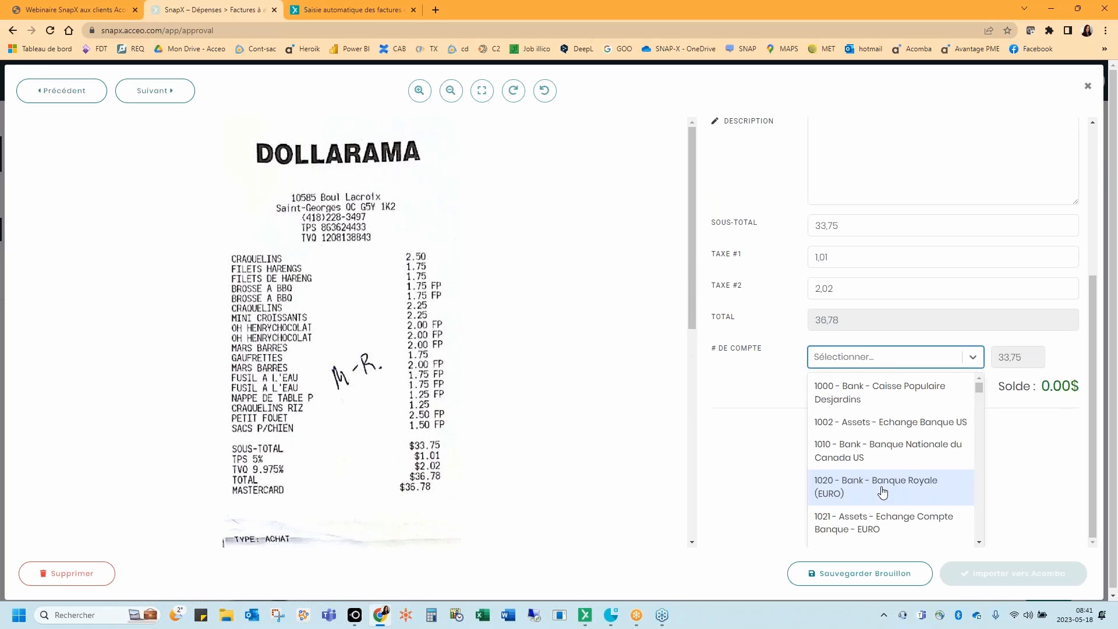
type("500")
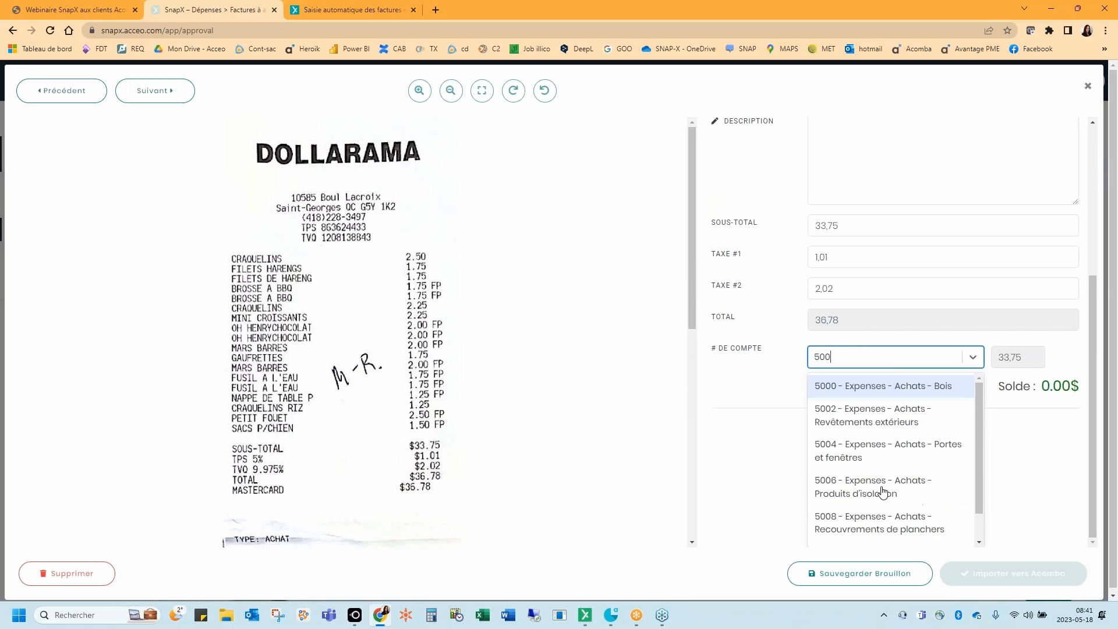
left_click(933, 422)
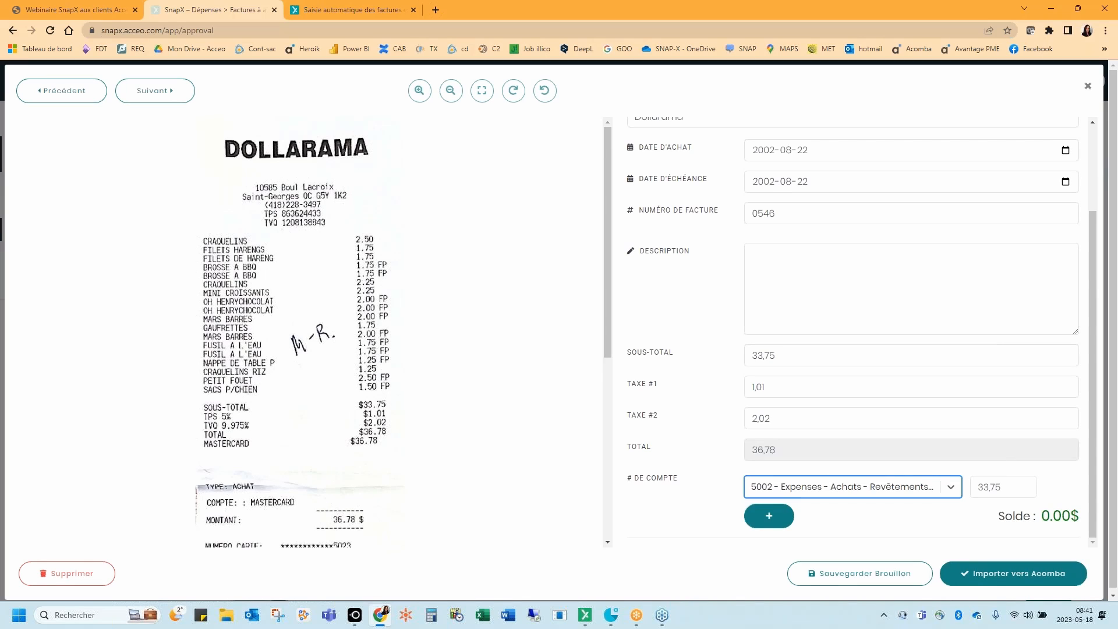
double_click(1006, 487)
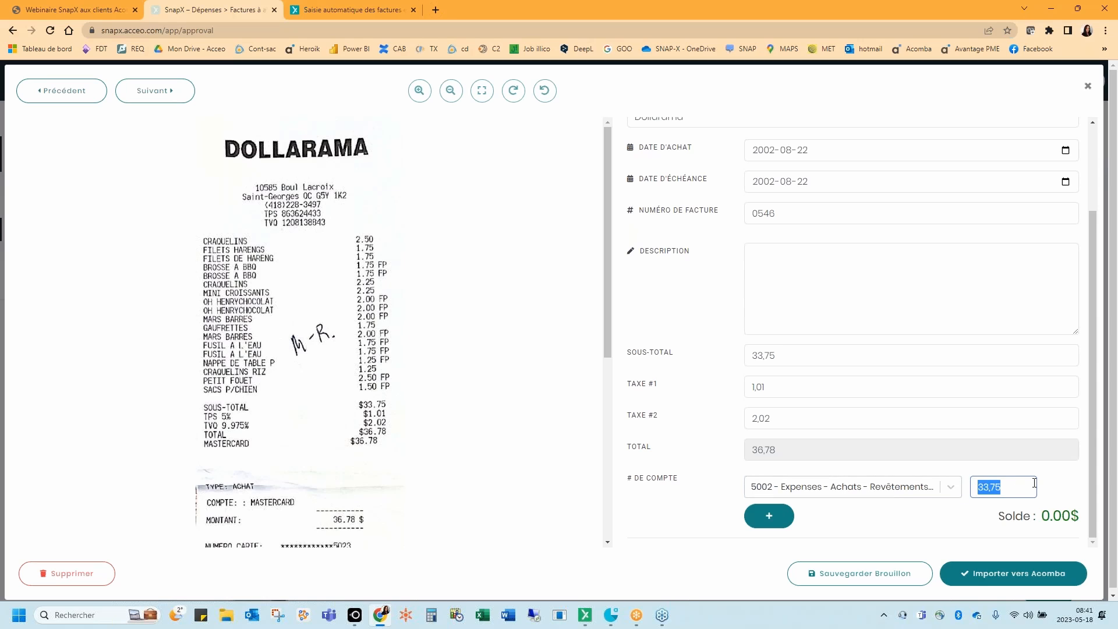
type("20")
Add a second account line for the remaining amount using 5008 - Expenses - Achats - Recouvrements de planchers.
left_click(786, 518)
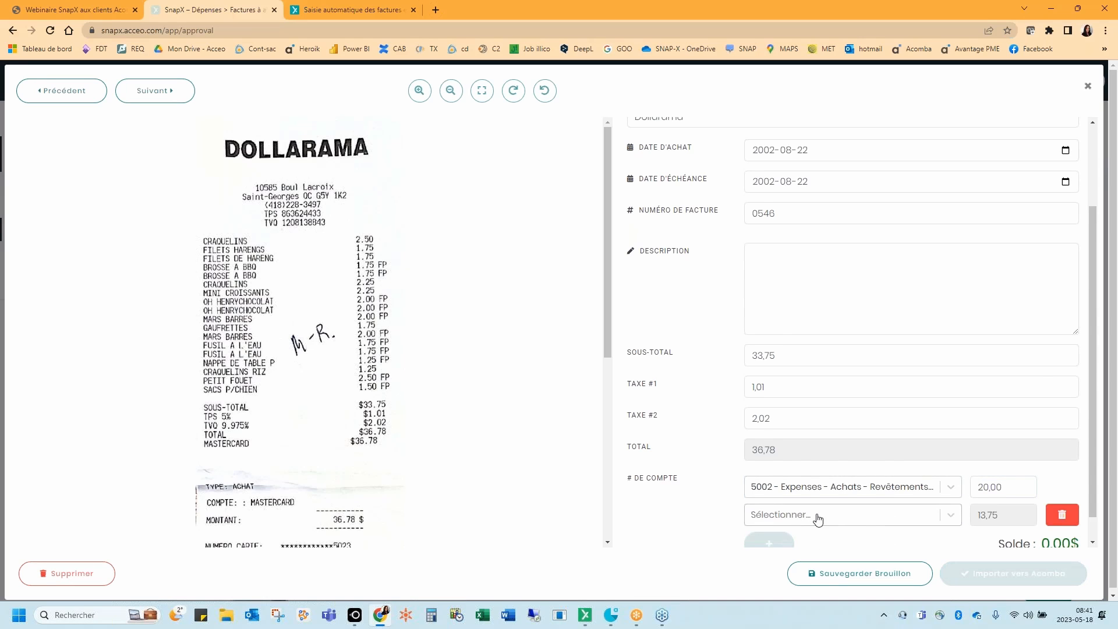
left_click(818, 520)
type("500")
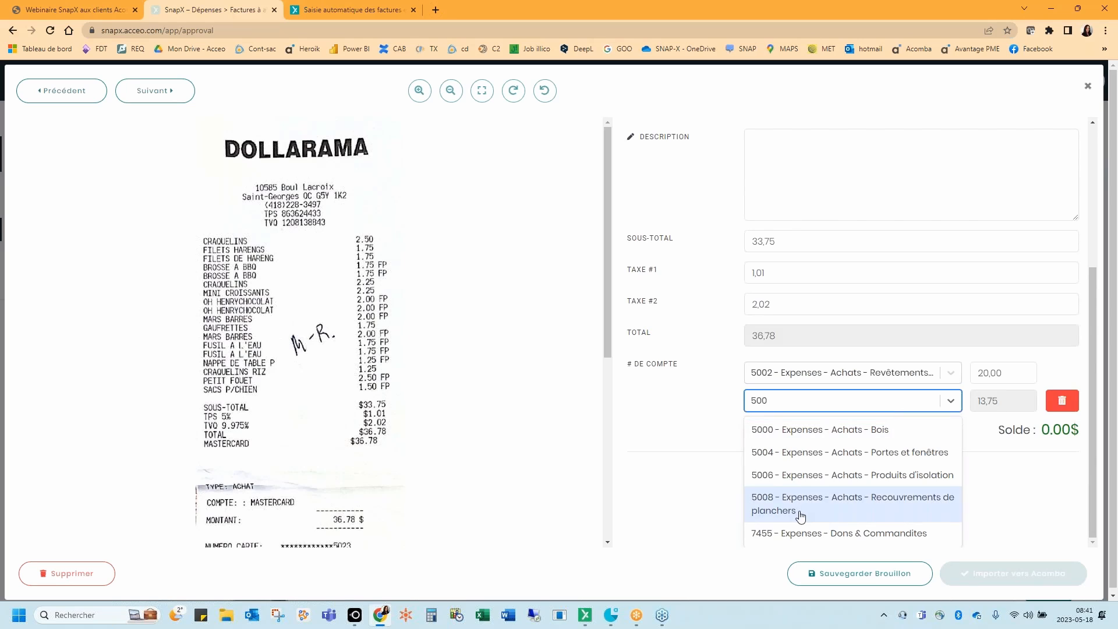
left_click(800, 513)
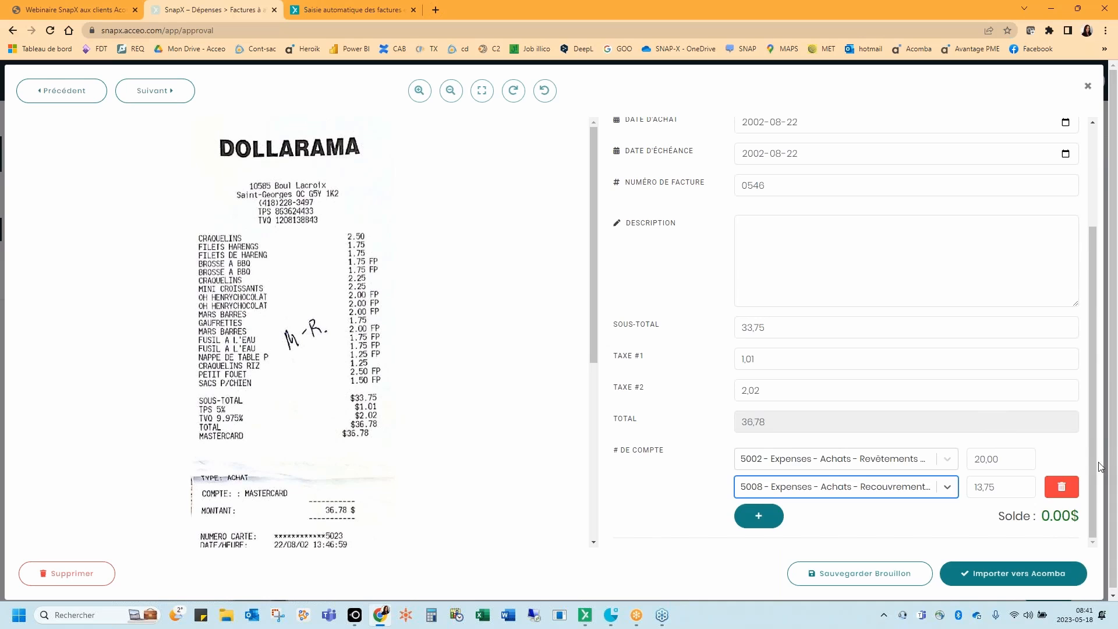
Switch the Dollarama invoice from a new supplier to an existing supplier and select dollorama.
scroll(1093, 451, "up", 1)
left_click_drag(1090, 446, 1076, 319)
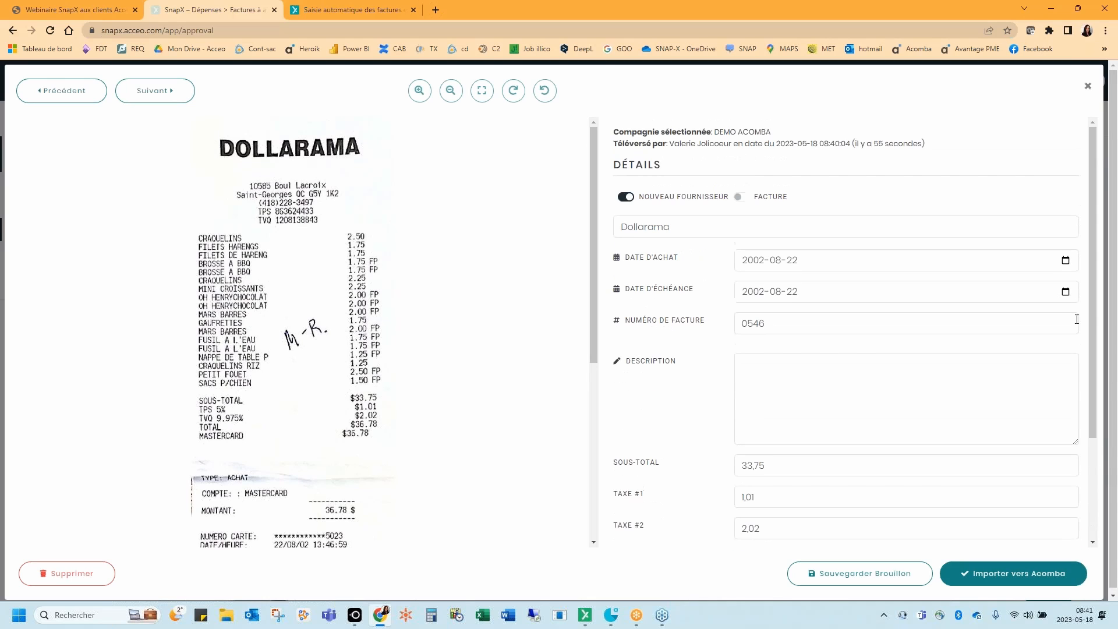
left_click(625, 199)
left_click(821, 232)
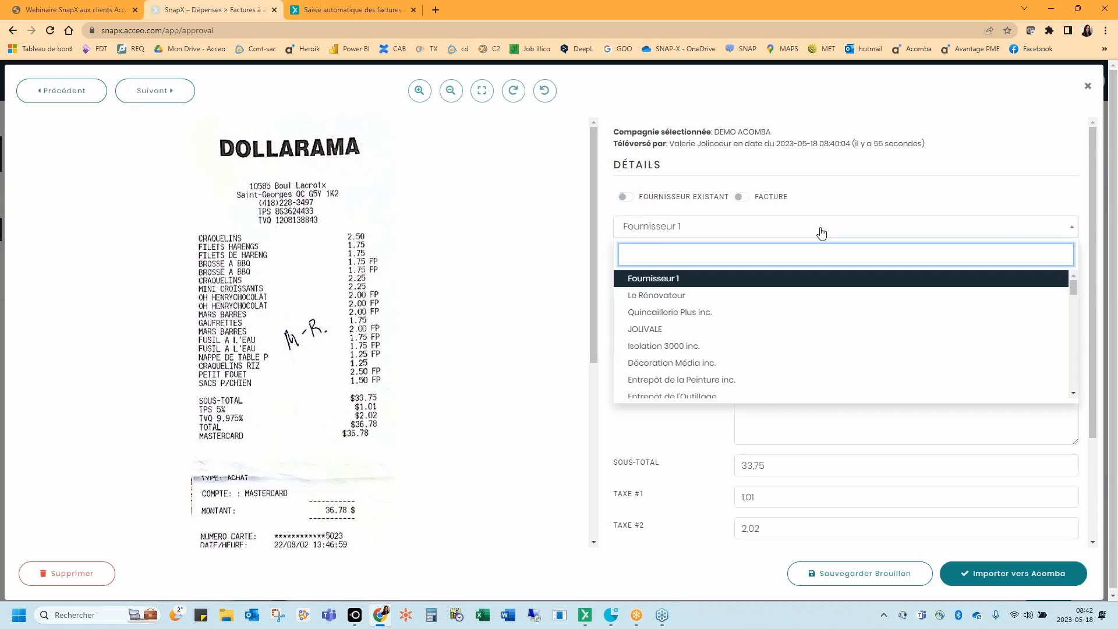
type("dolo")
key("BackSpace")
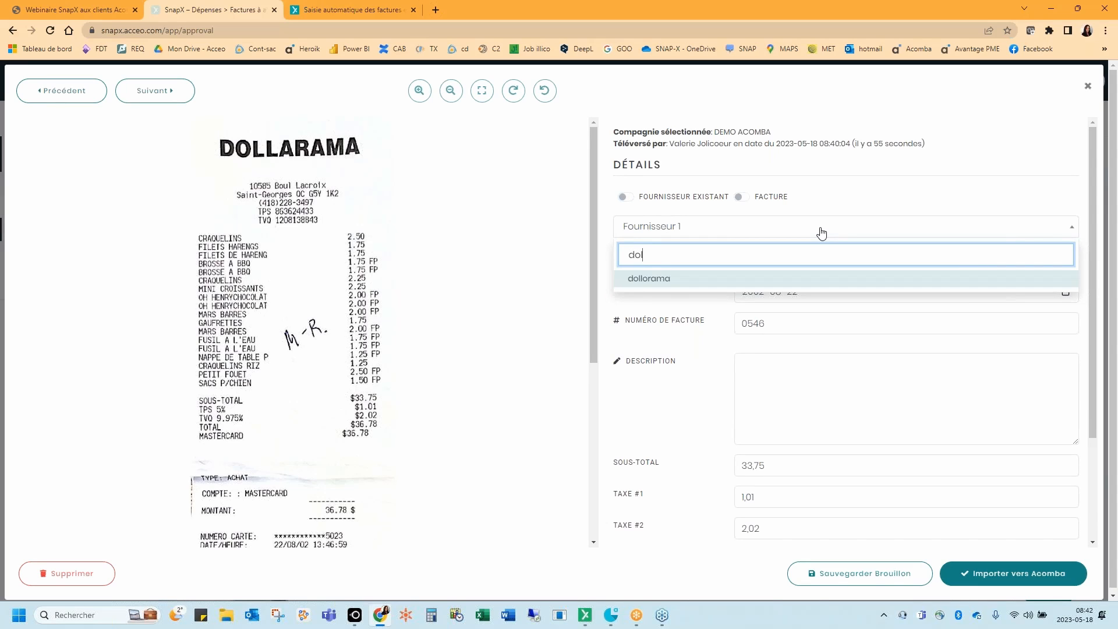
left_click(647, 279)
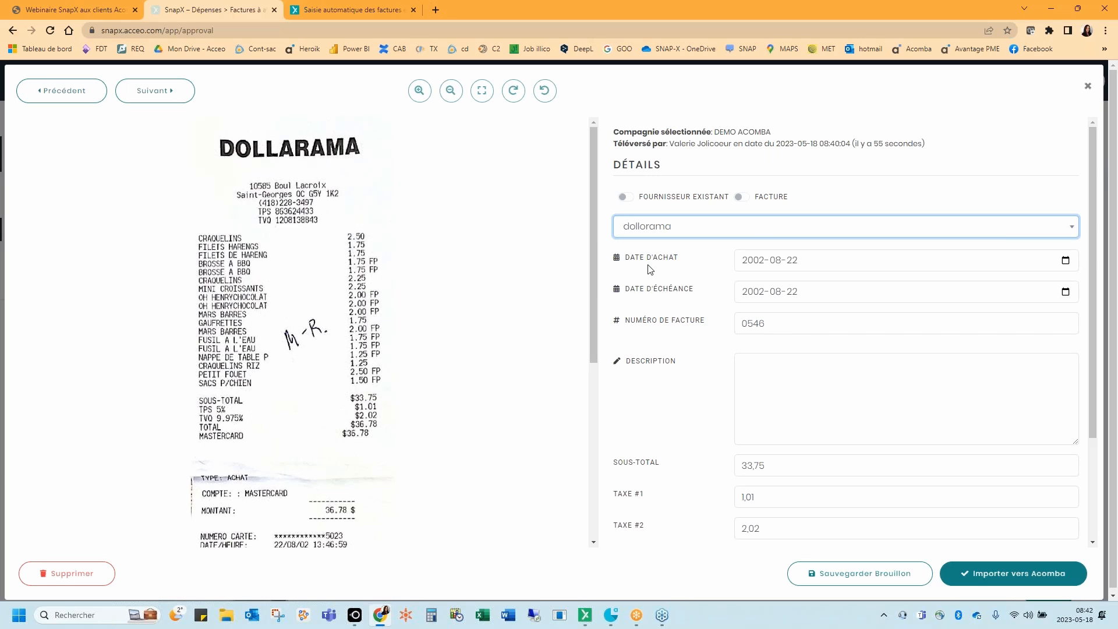
Toggle the Dollarama document to credit and back to invoice, and import it into Acomba.
left_click(742, 197)
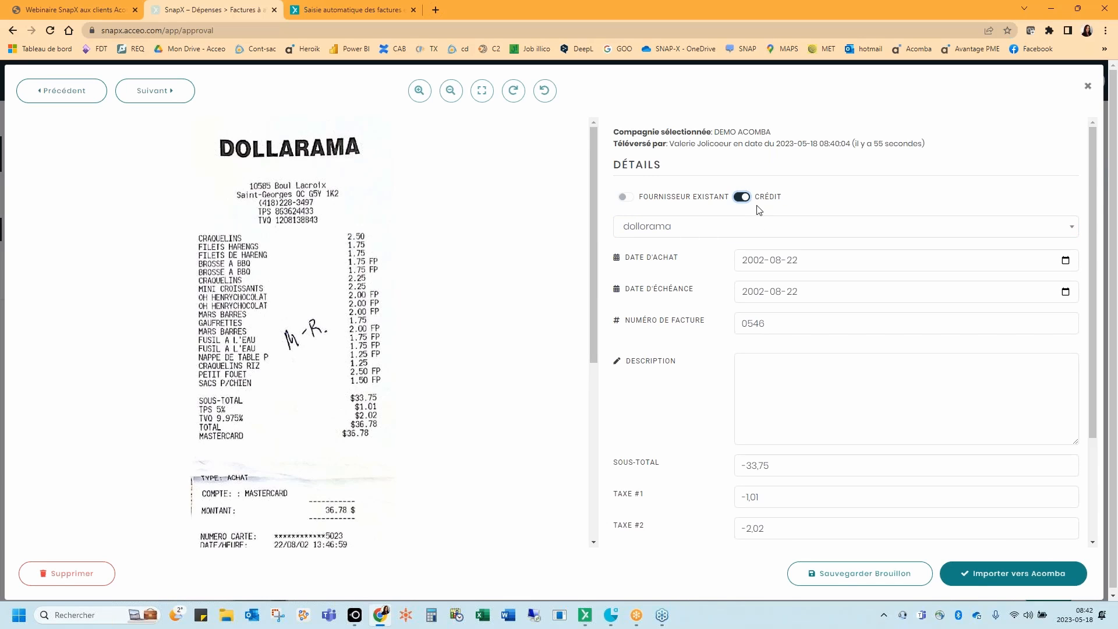
left_click(744, 199)
scroll(960, 343, "down", 3)
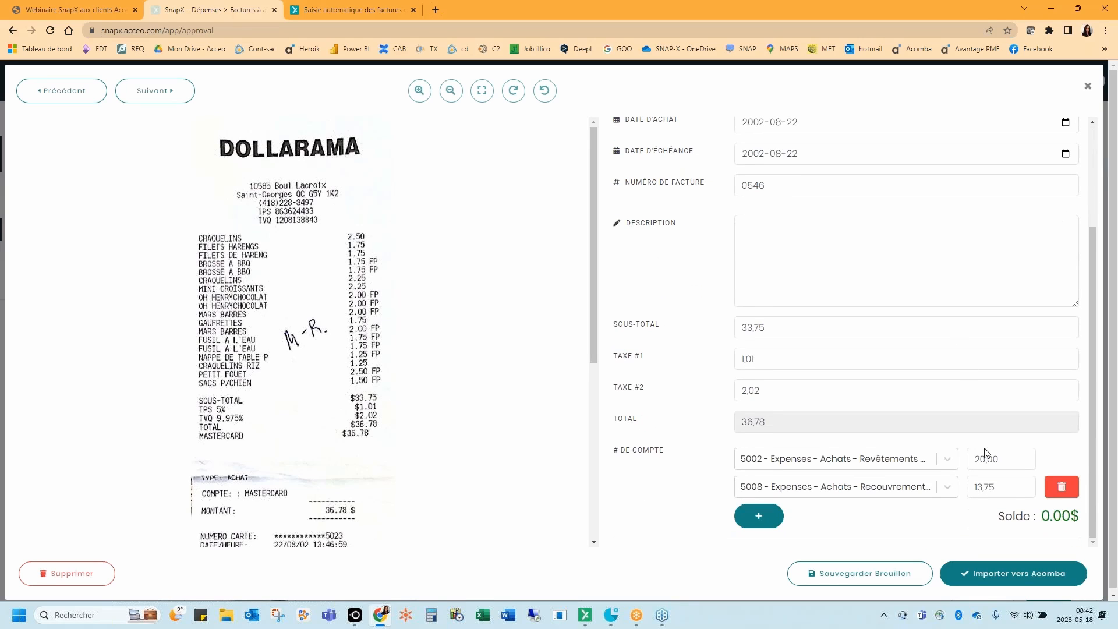
left_click(1023, 578)
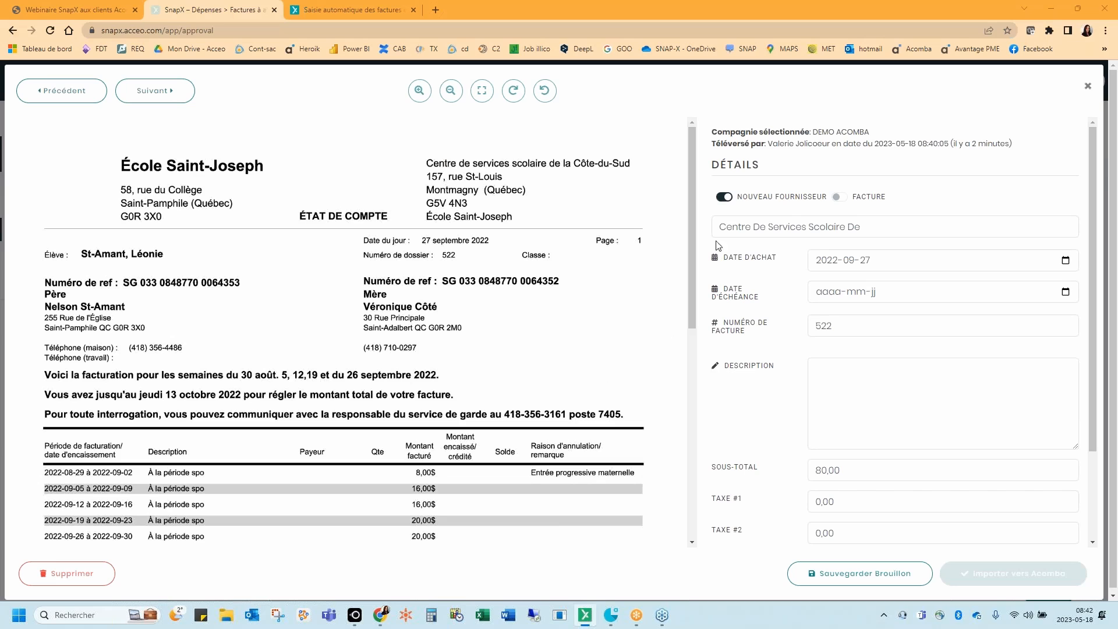
Review the extracted supplier, dates and amounts of the Centre de services scolaire statement, and close it without importing.
left_click(788, 229)
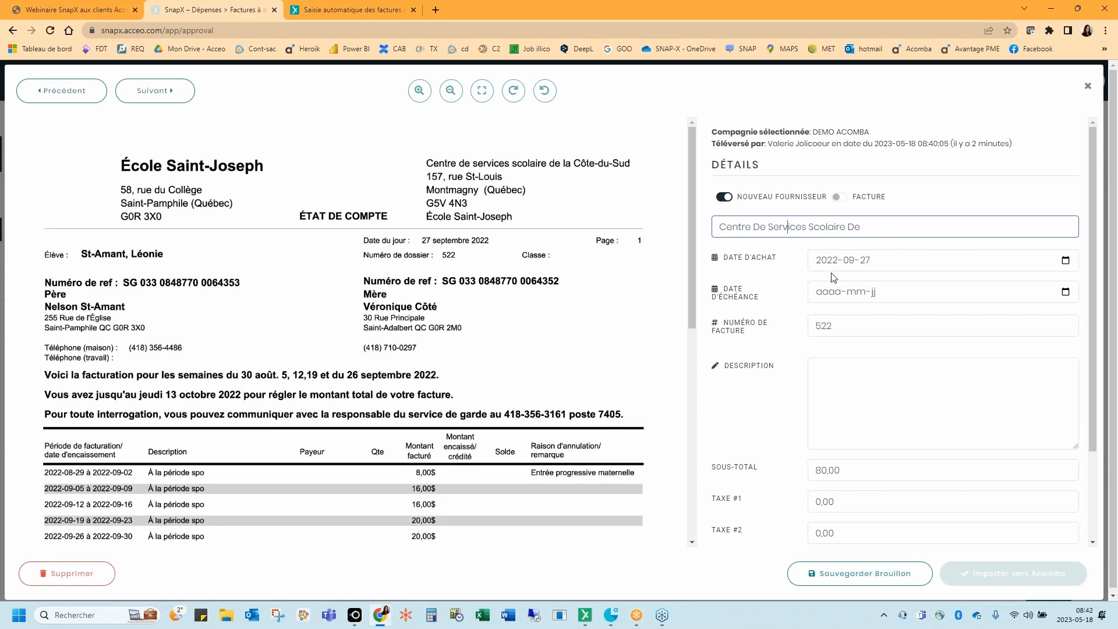
scroll(839, 413, "down", 2)
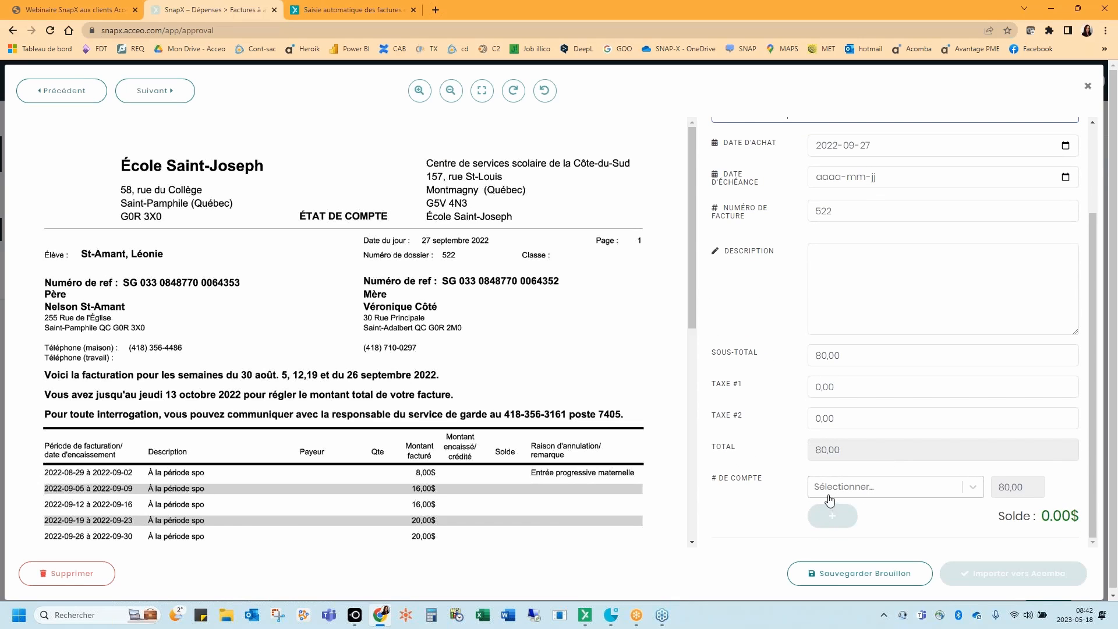
key("Escape")
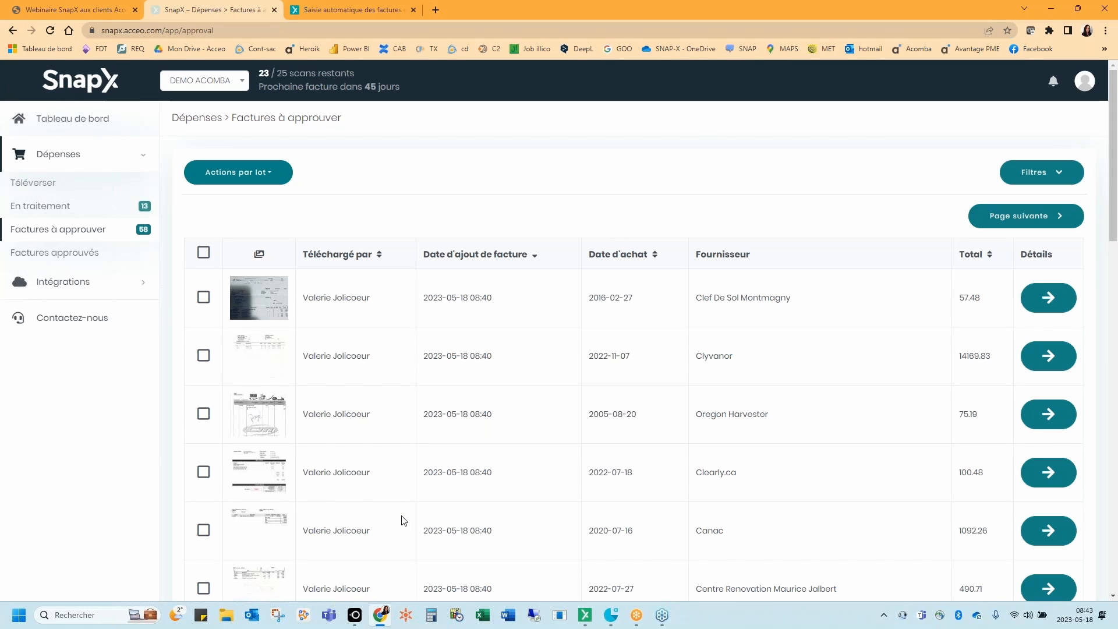
Switch to the SnapX mobile app mirrored in LetsView and select the company ACOMBA: DEMO ACOMBA.
mouse_move(354, 613)
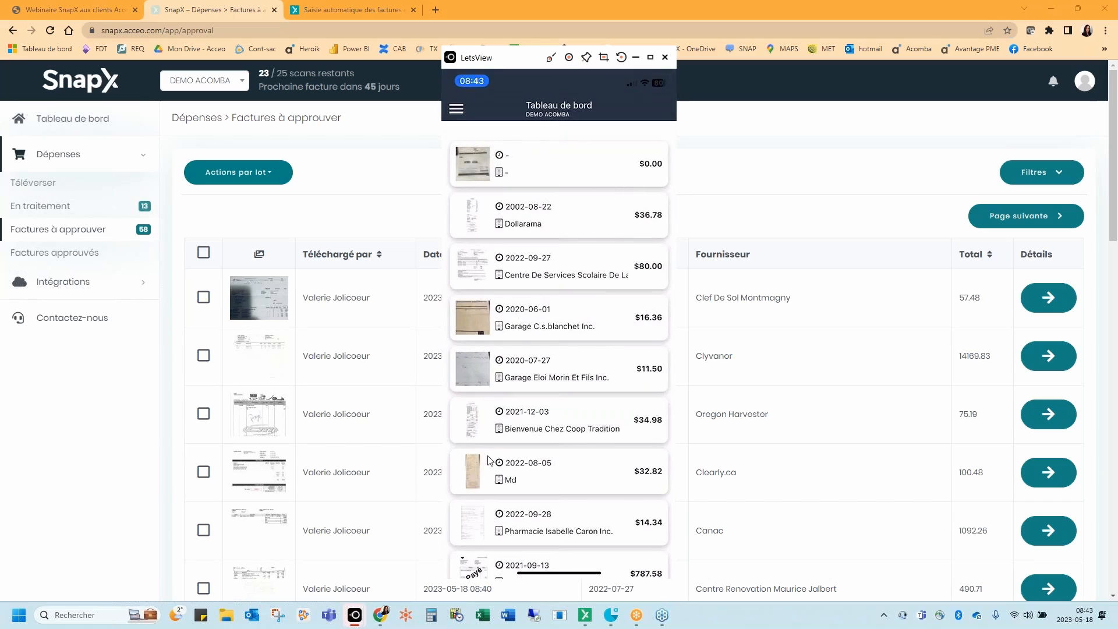
left_click_drag(575, 96, 461, 69)
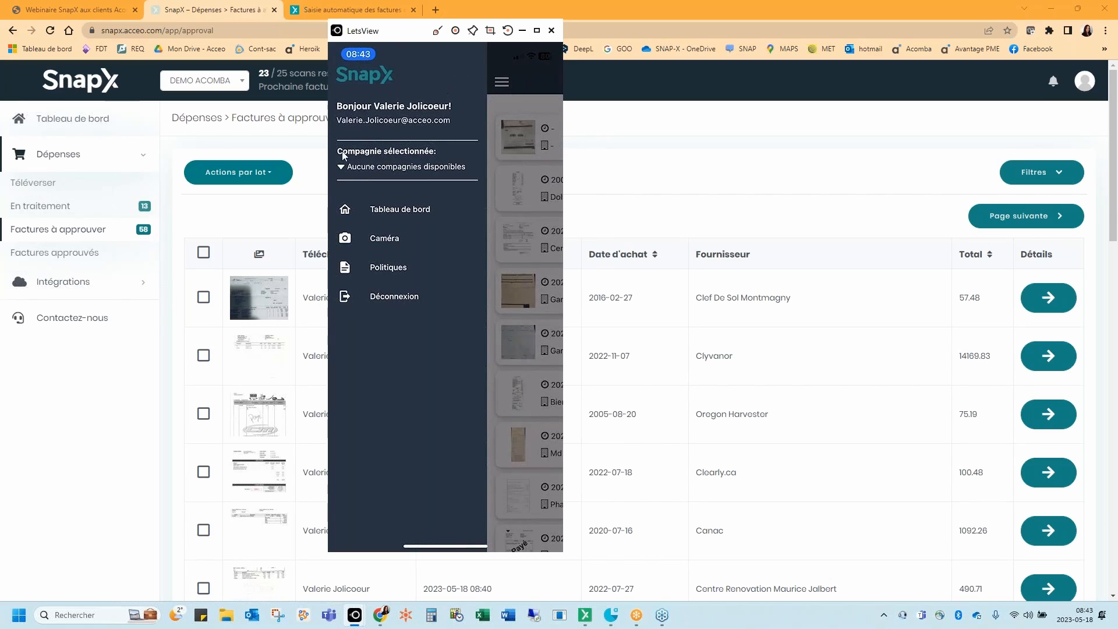
left_click(391, 165)
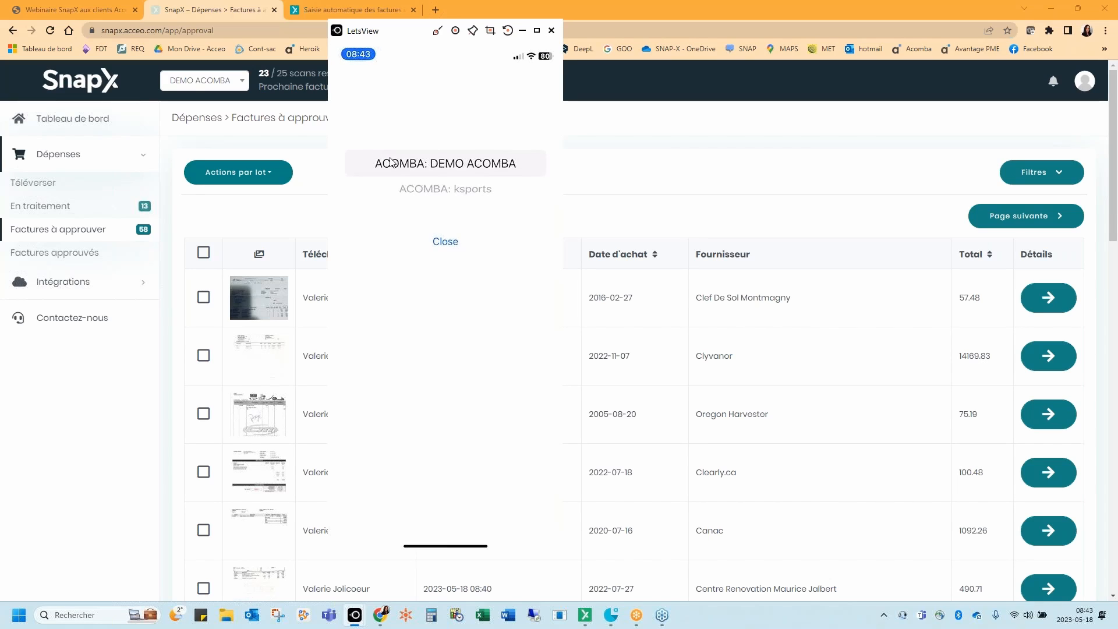
left_click(391, 163)
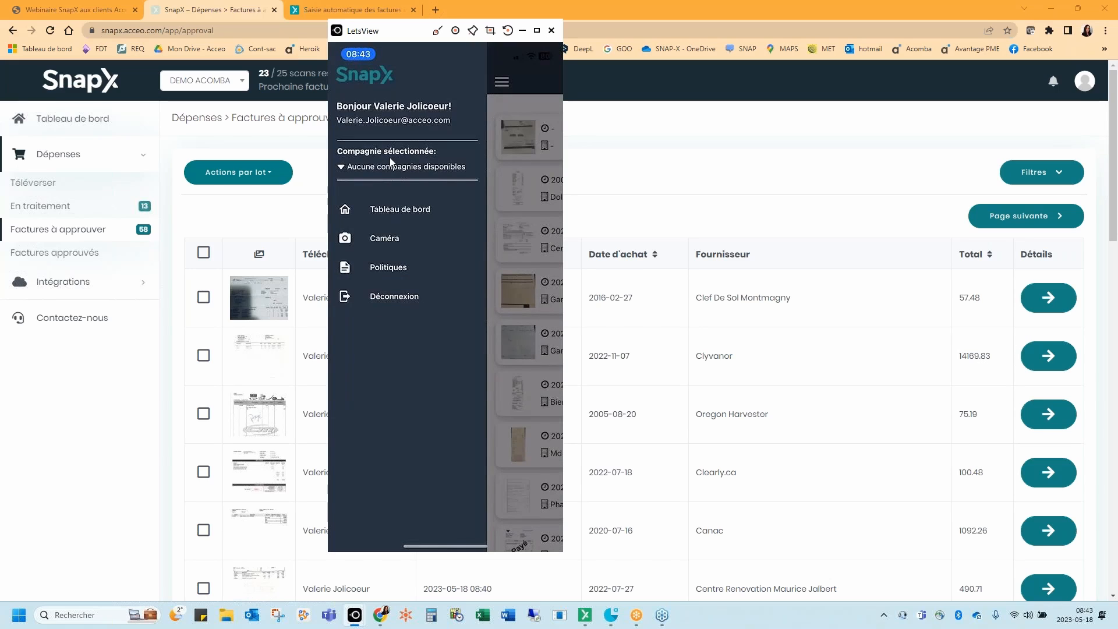
Photograph the Patrick Morin invoice with the mobile app's camera and return to SnapX in the browser.
left_click(383, 250)
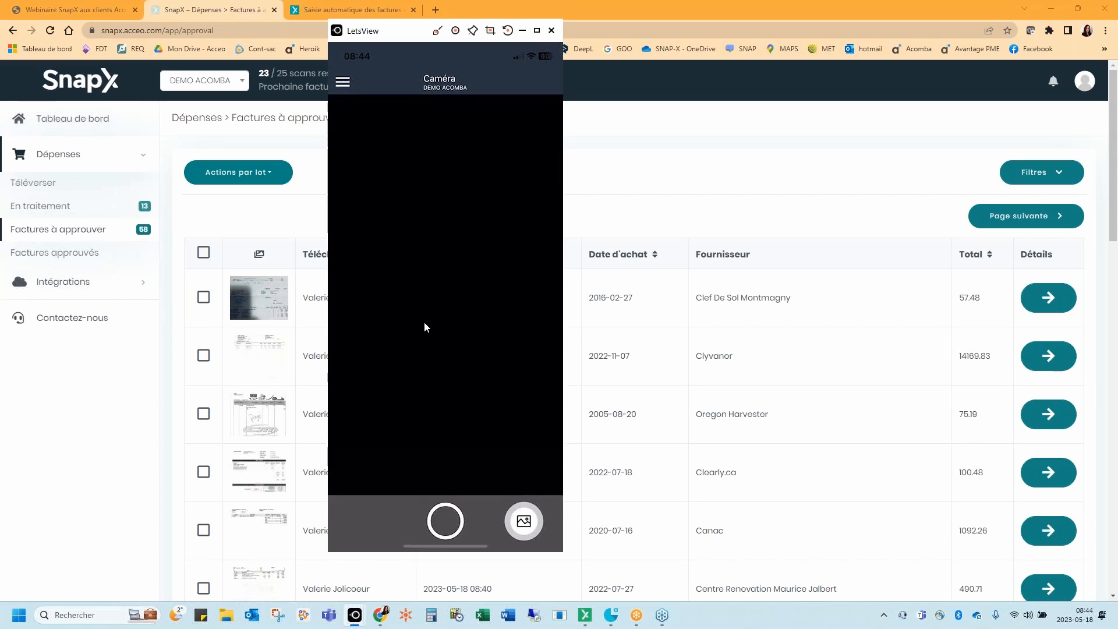
left_click(446, 324)
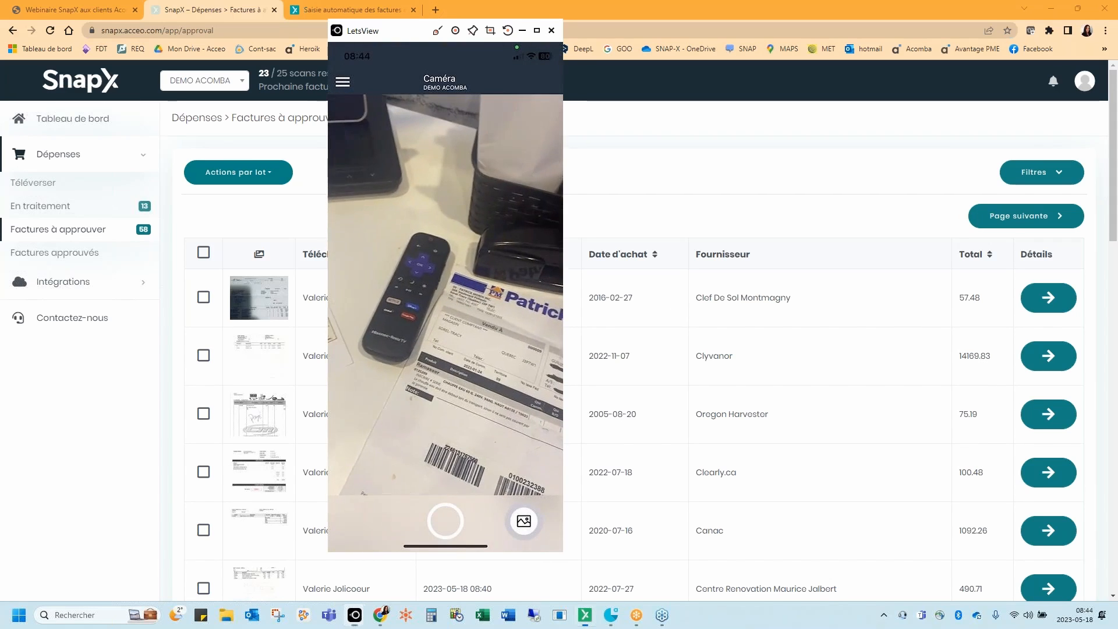
left_click(690, 173)
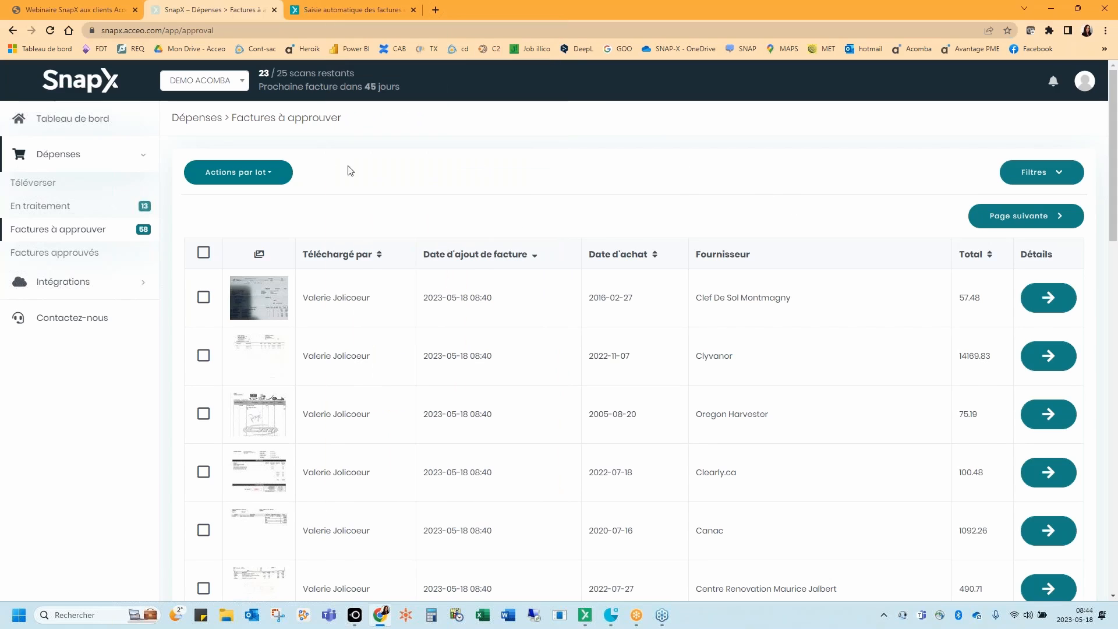
Check the dashboard and the expenses being processed, and reopen the list of invoices to approve.
left_click(97, 122)
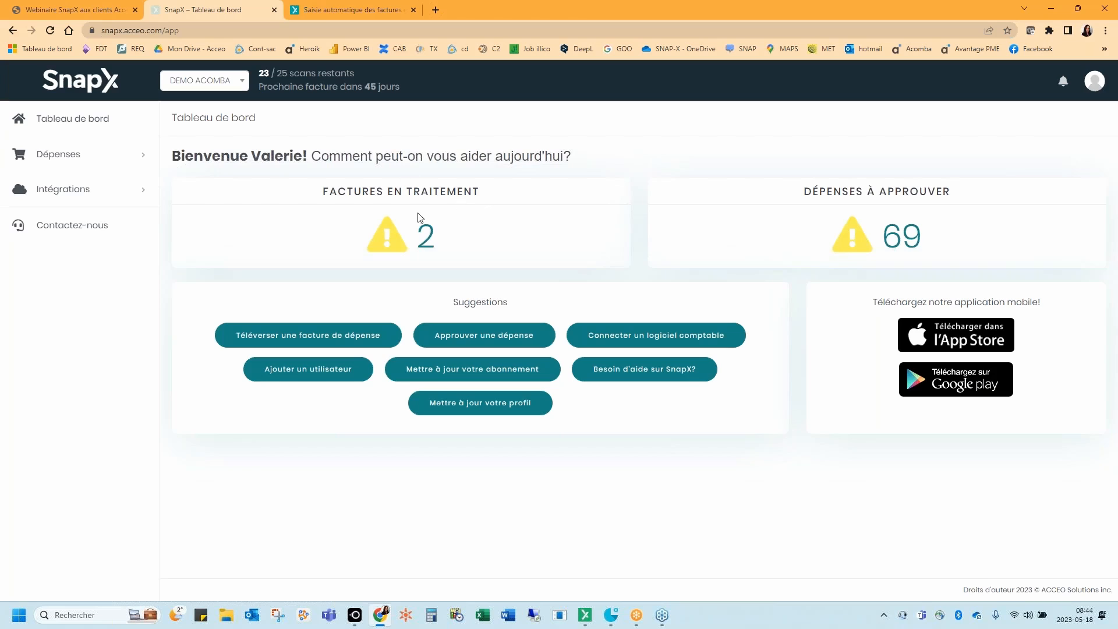
left_click(92, 161)
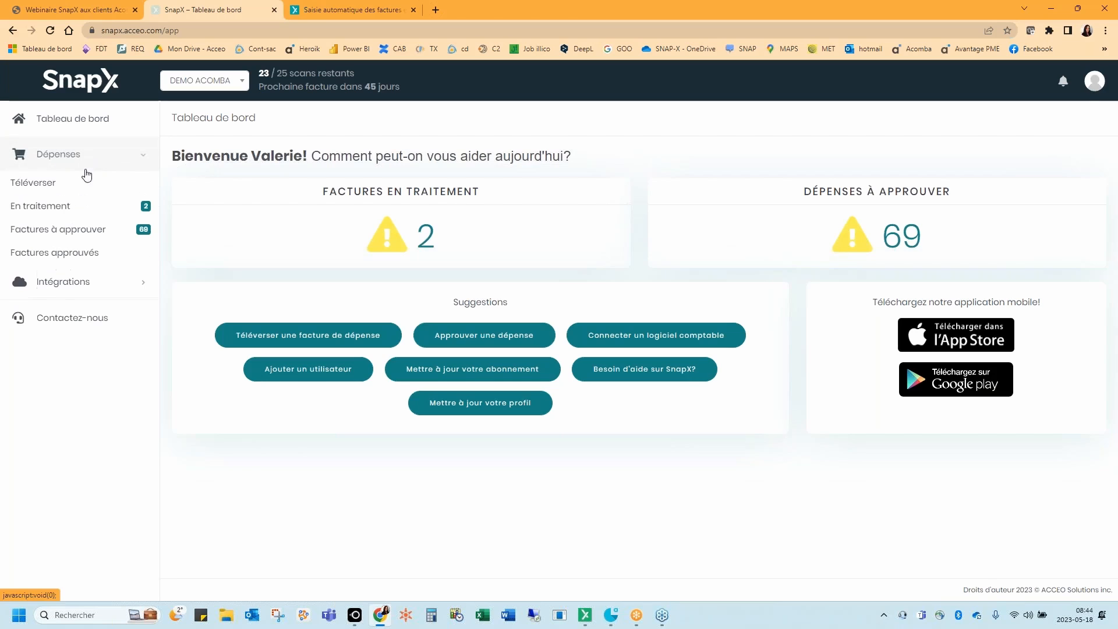
left_click(41, 184)
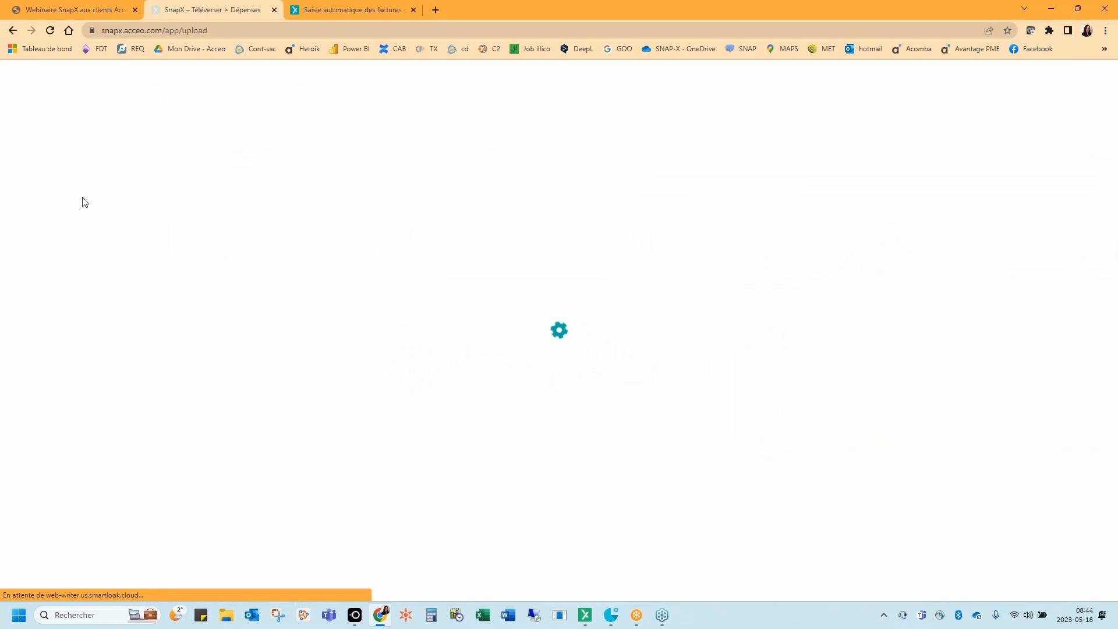
left_click(61, 205)
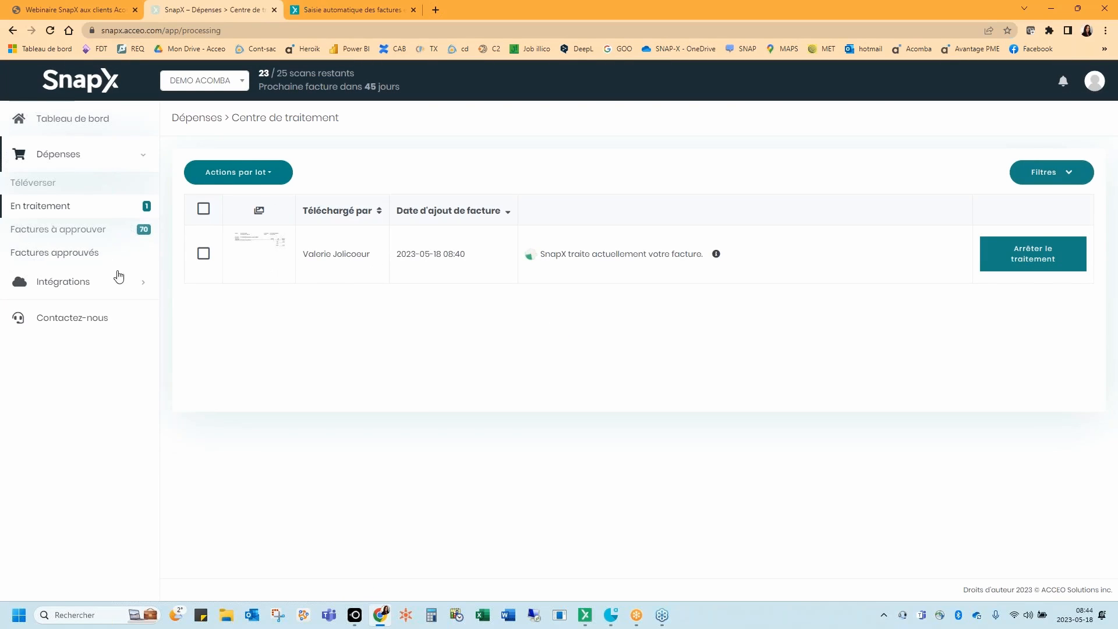
left_click(63, 230)
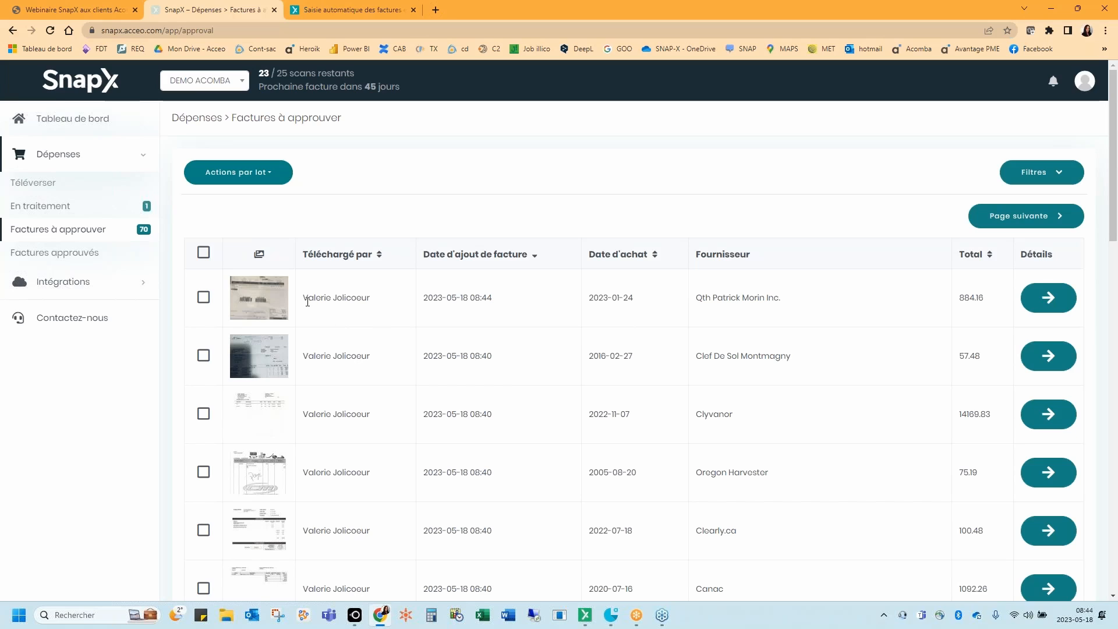
Open the newly added Patrick Morin invoice and compare its extracted number, amounts and taxes with the photographed document.
left_click_drag(308, 297, 538, 307)
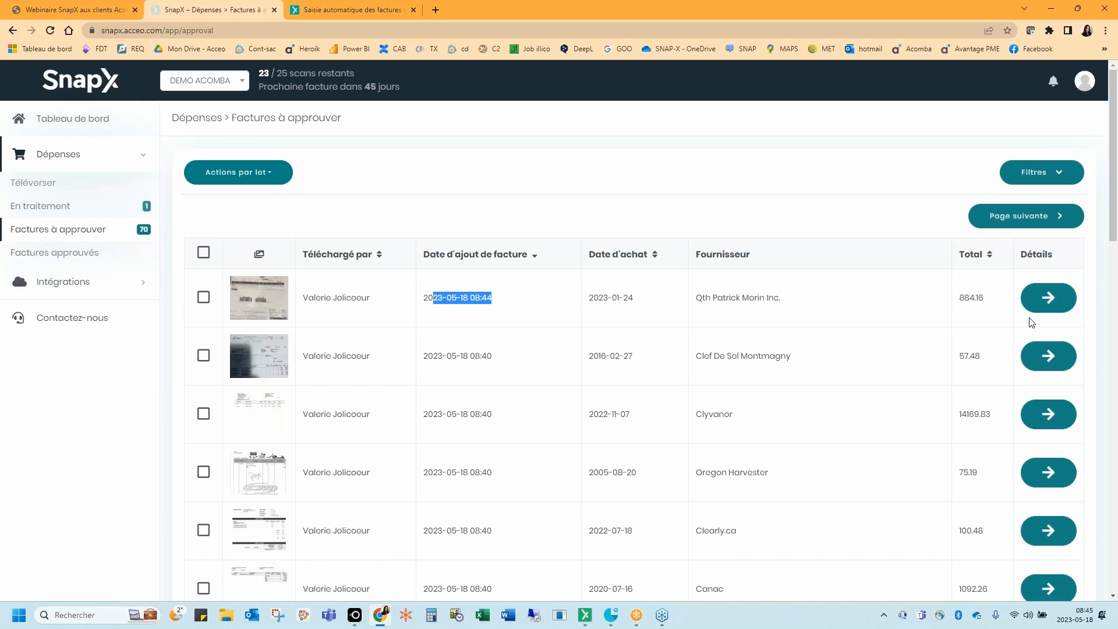
left_click(1047, 300)
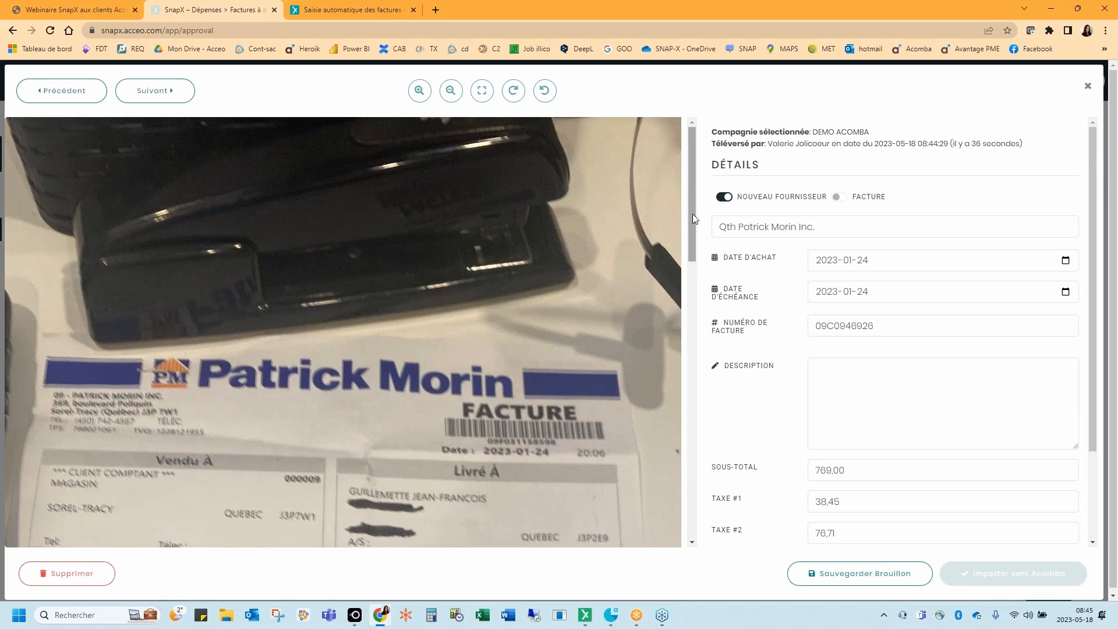
left_click_drag(693, 214, 694, 257)
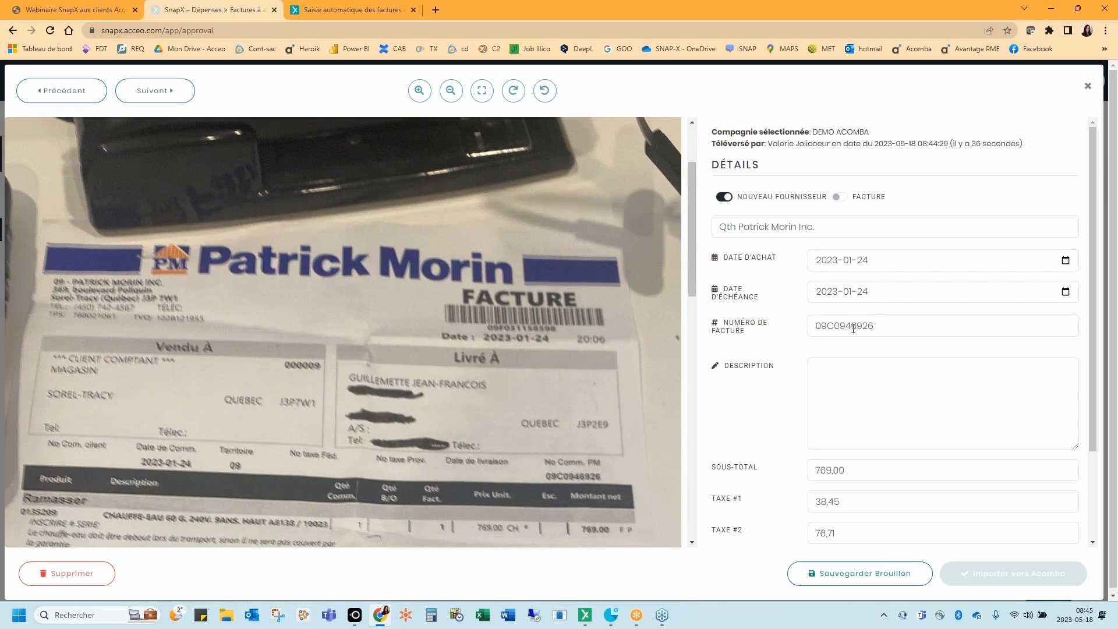
left_click_drag(693, 277, 695, 414)
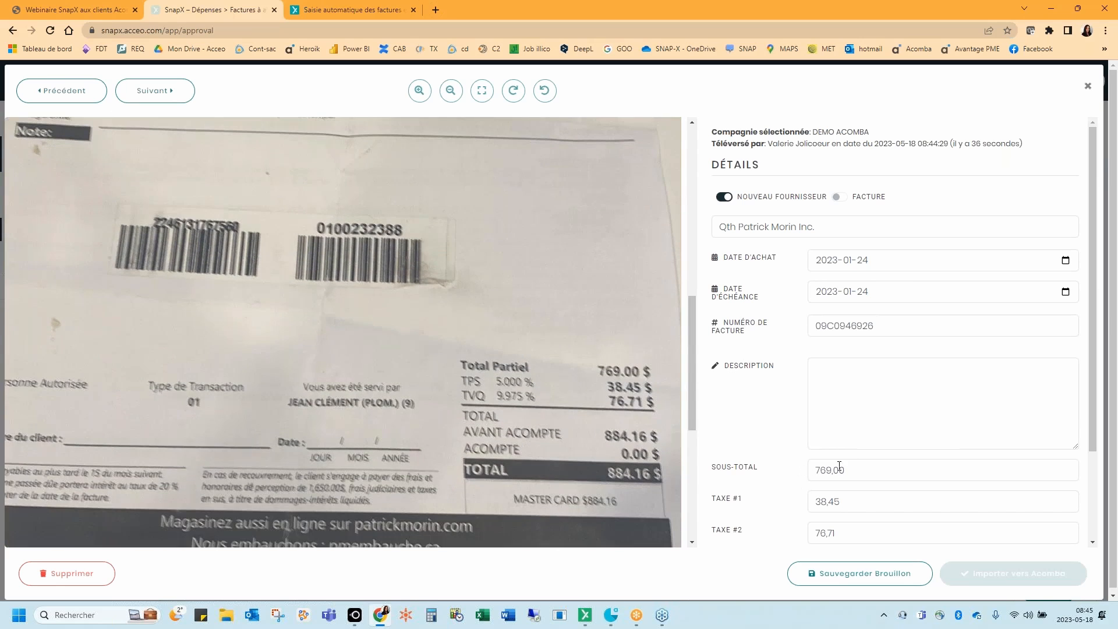
scroll(879, 501, "down", 4)
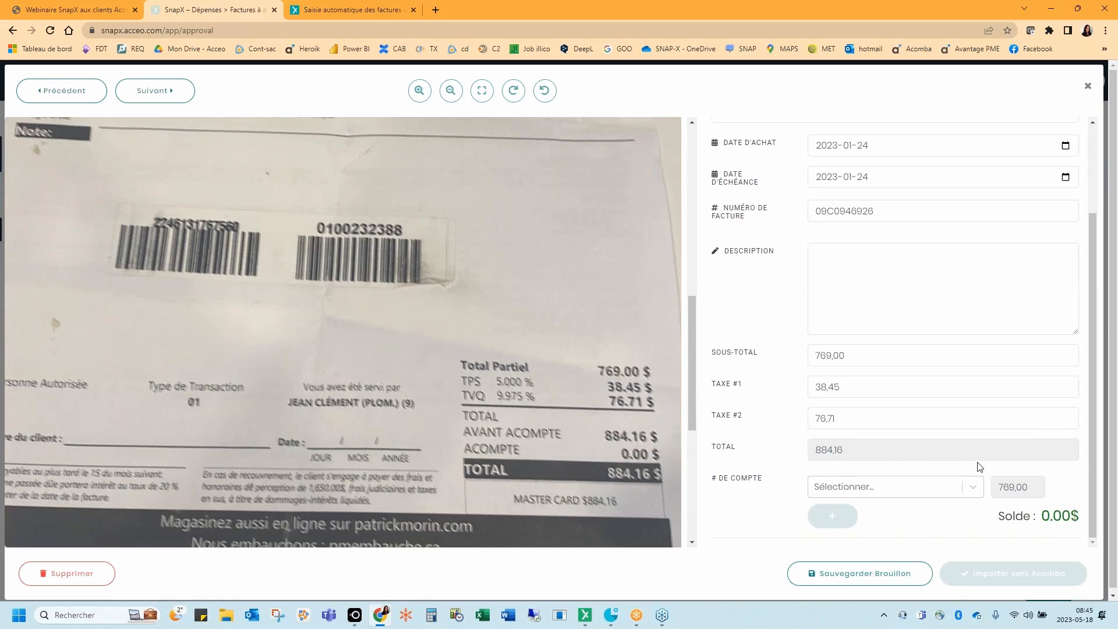
Code the Patrick Morin invoice to 5008 - Expenses - Achats - Recouvrements de planchers and import it into Acomba.
left_click(861, 488)
type("500")
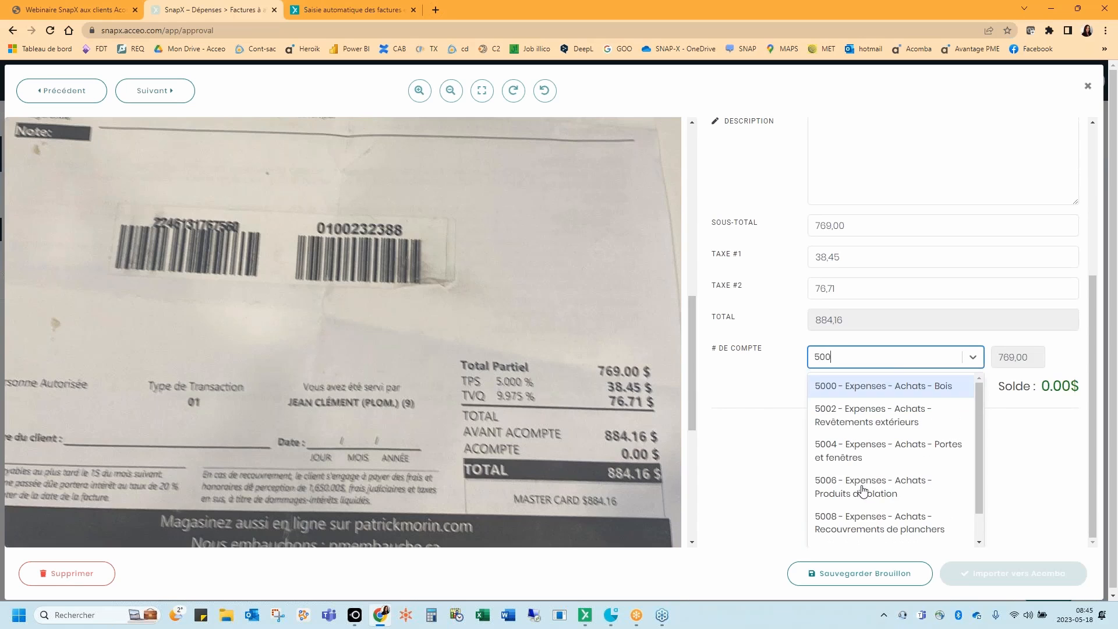
left_click(886, 518)
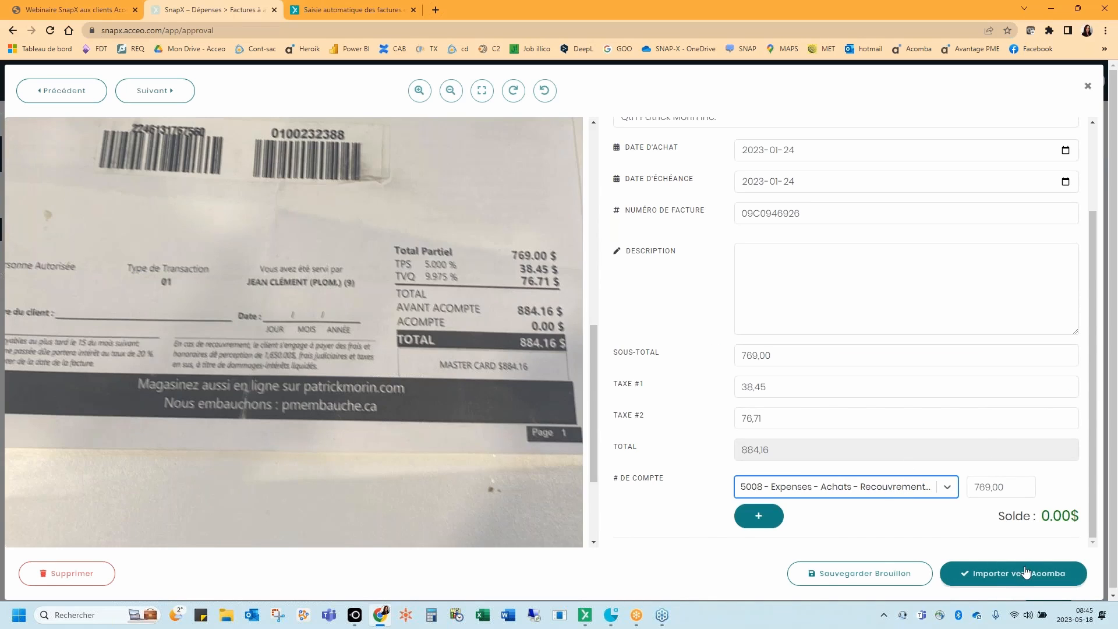
left_click(978, 574)
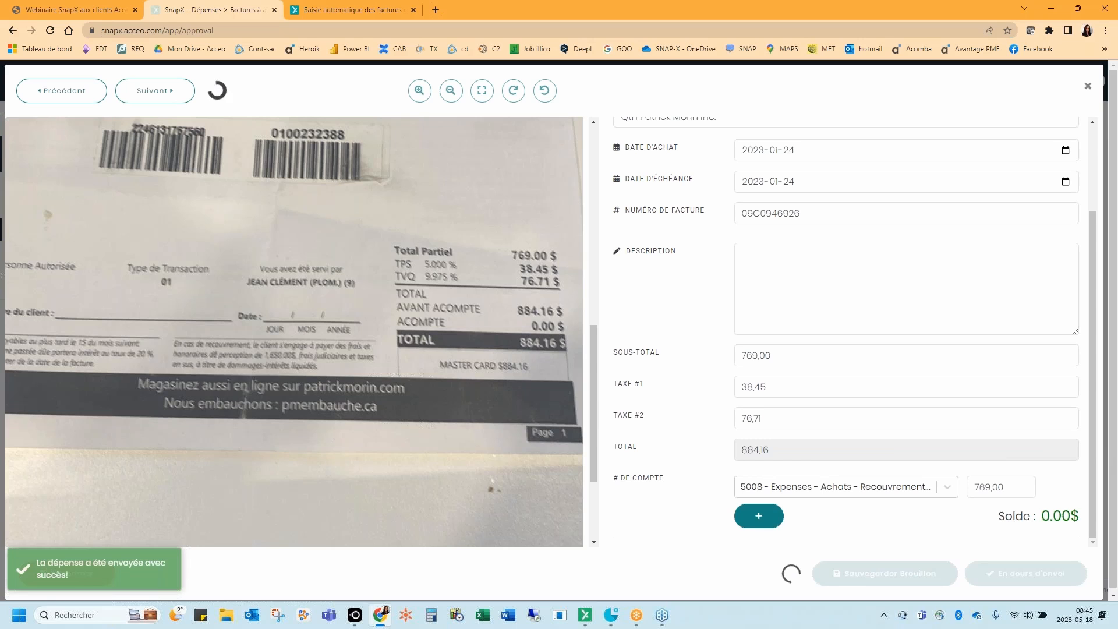